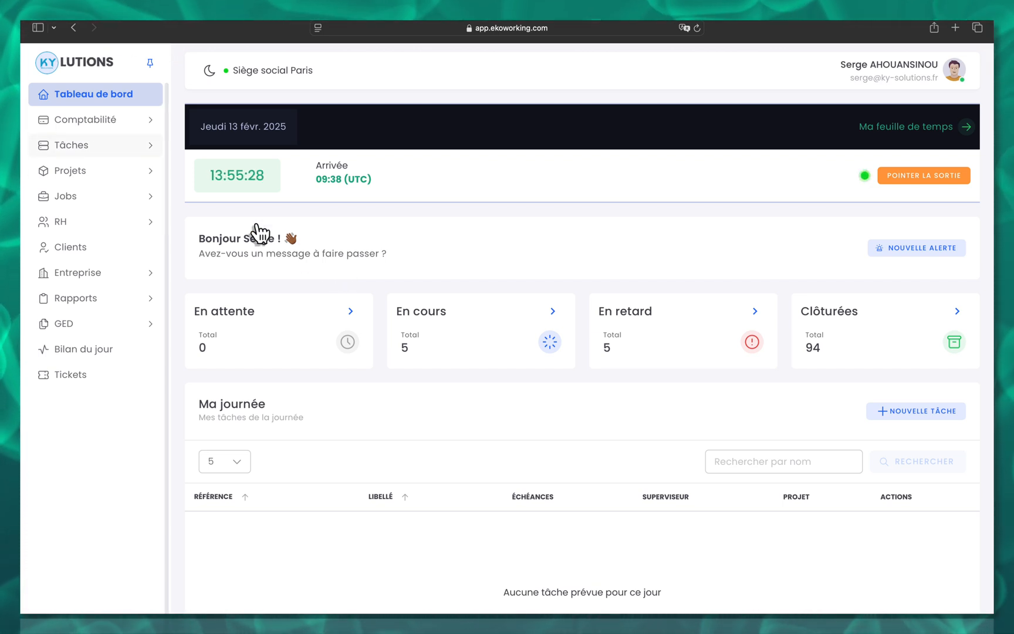
# - Start a new task from the personal task list (Mes tâches)
pyautogui.click(100, 147)
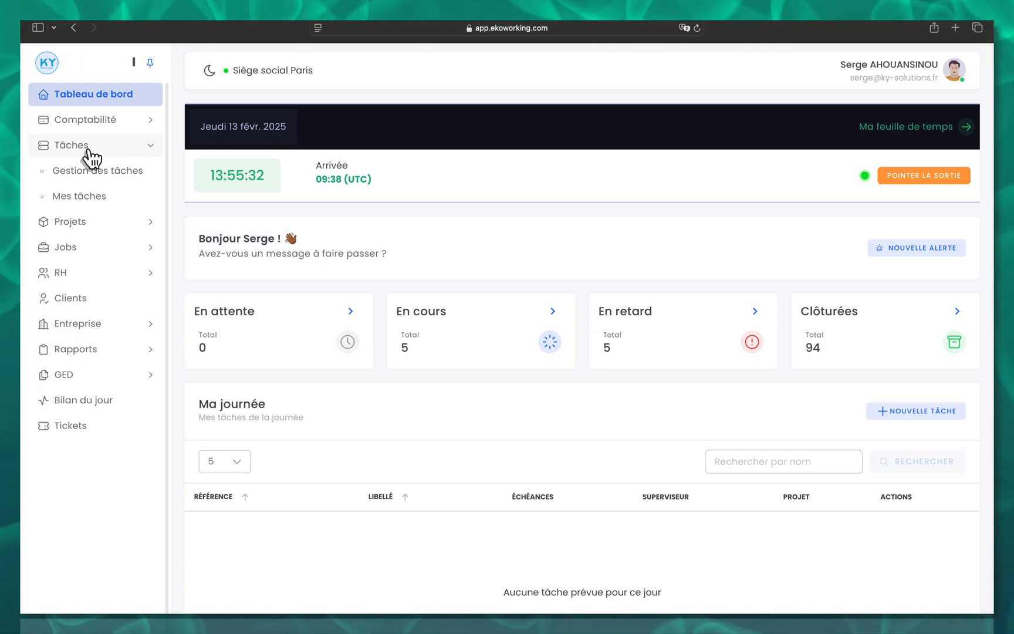
pyautogui.click(89, 198)
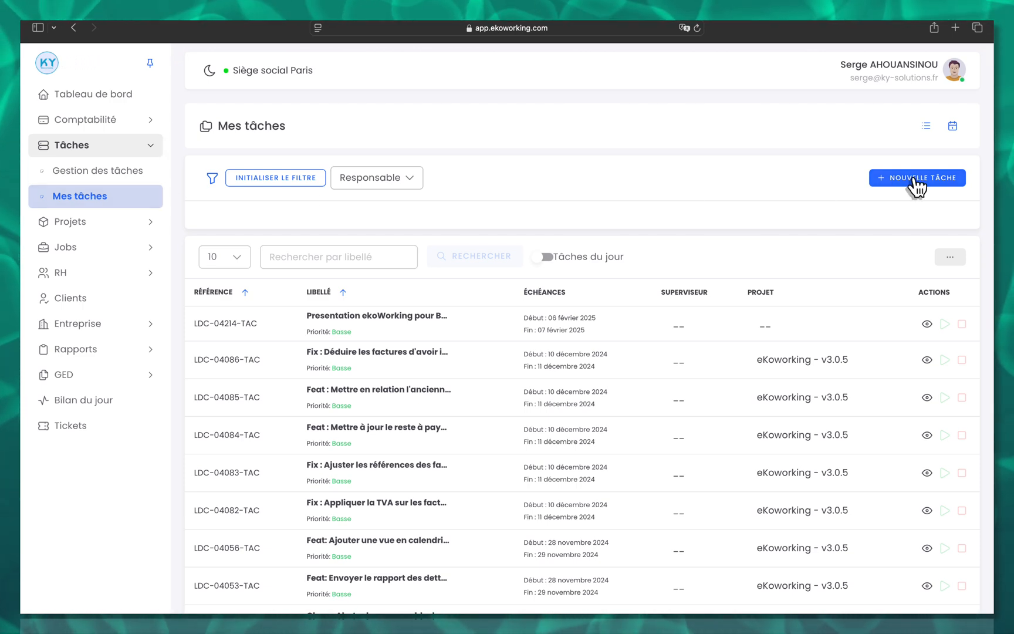
pyautogui.click(86, 175)
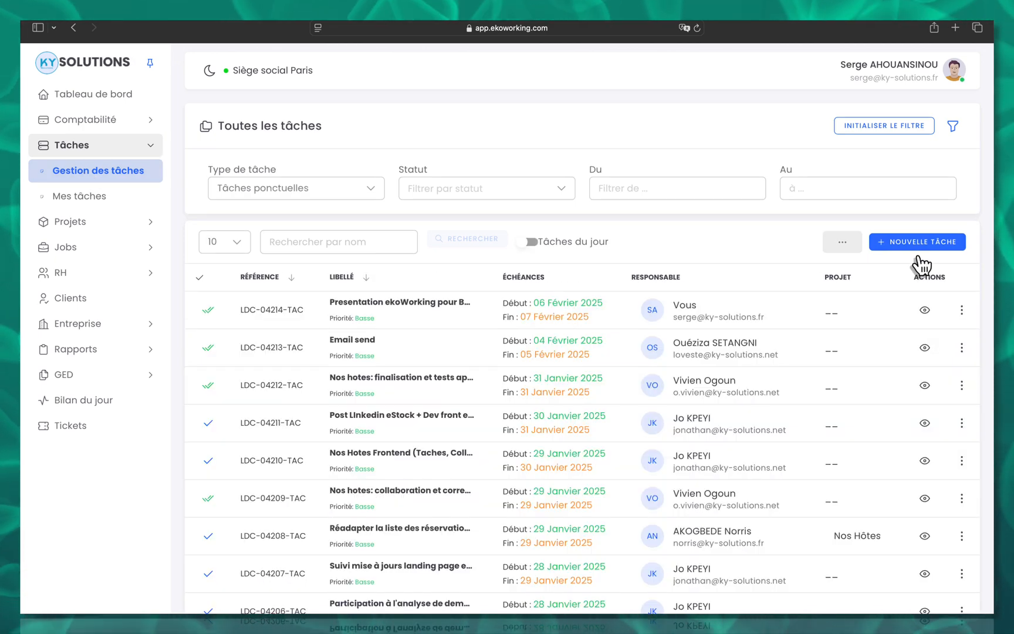
pyautogui.click(91, 208)
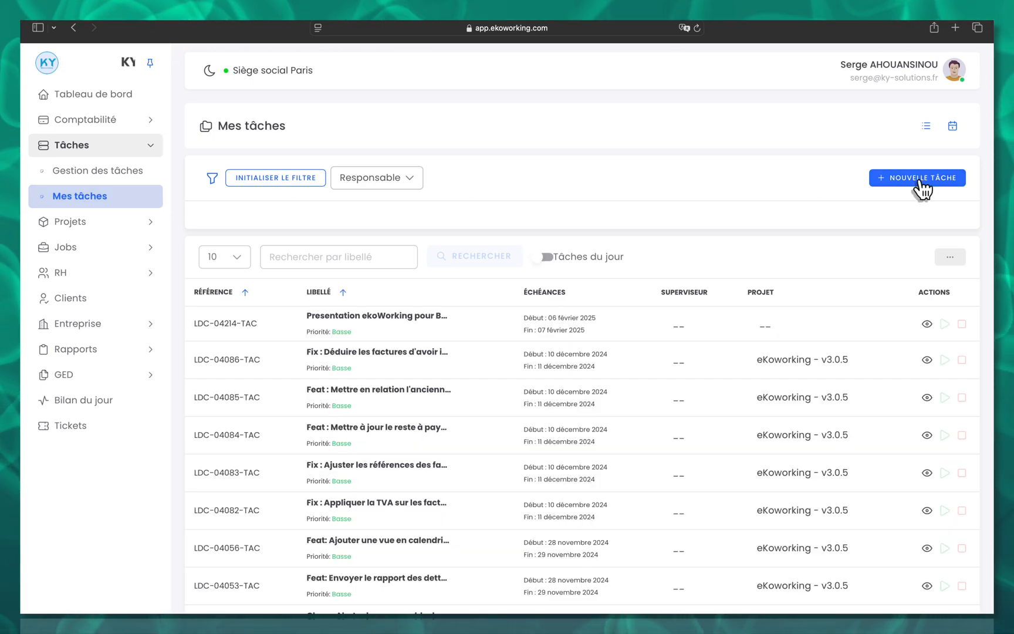
pyautogui.click(922, 189)
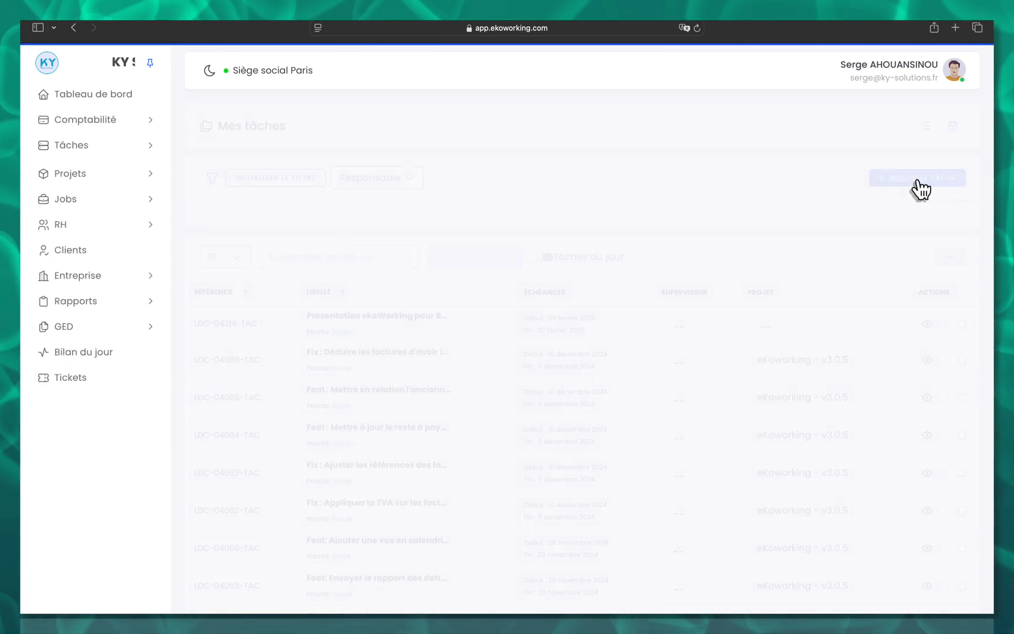
# - Enter ACCOMPAGNEMENT COMPTABLE ET BILAN ANNUEL 2024 as the new task's label
pyautogui.click(517, 180)
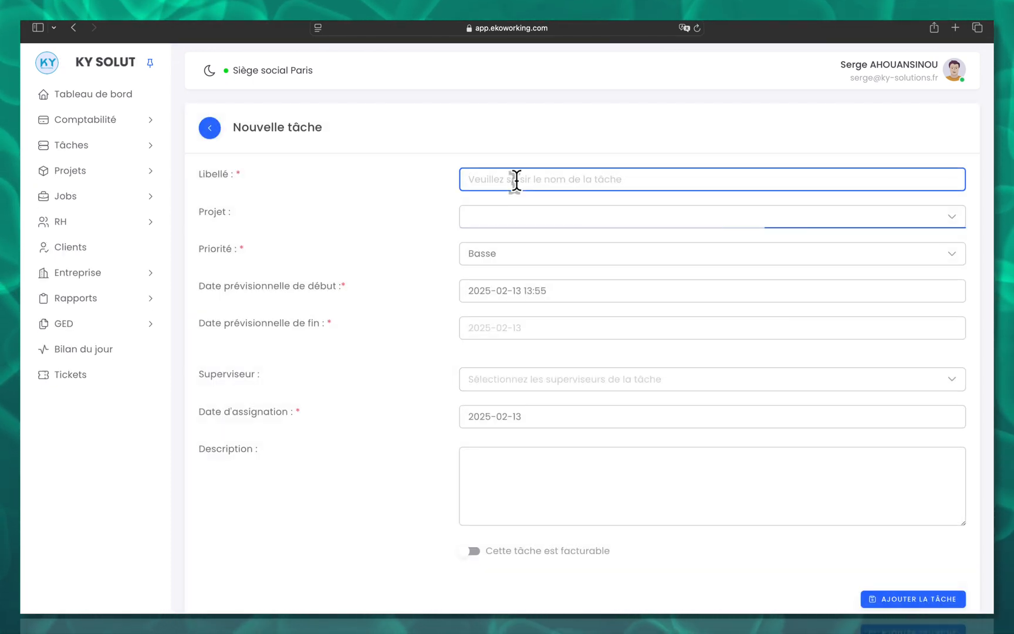
pyautogui.write('ACO')
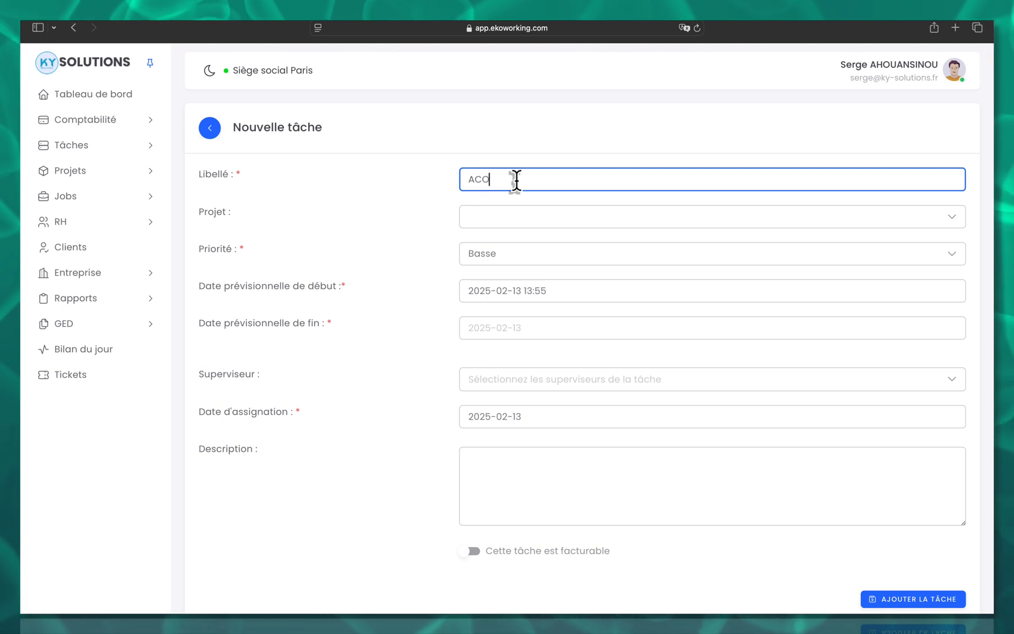
pyautogui.write('OMP')
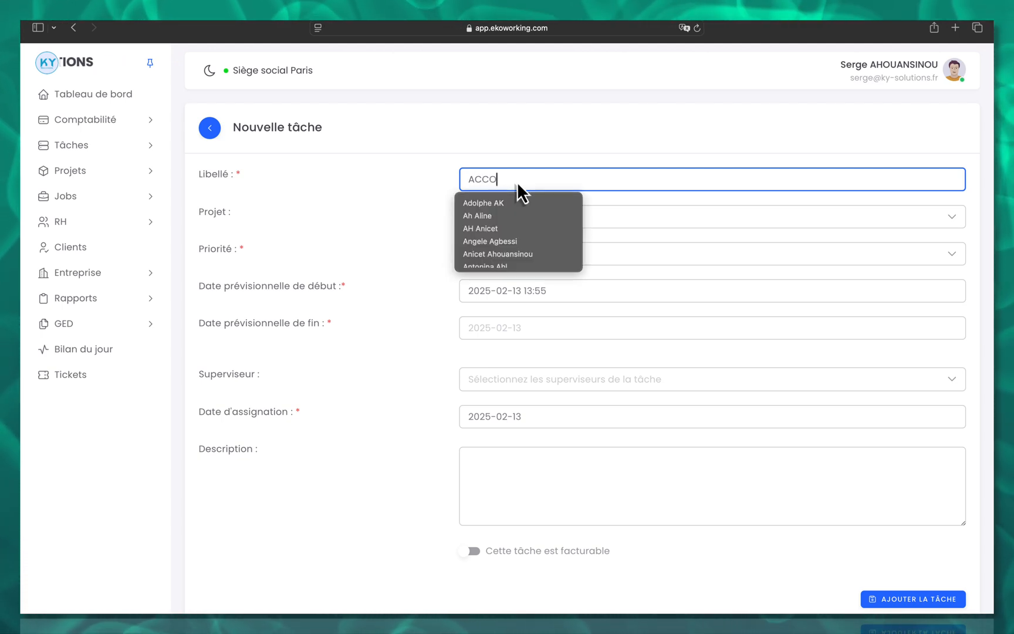
pyautogui.write('AGN')
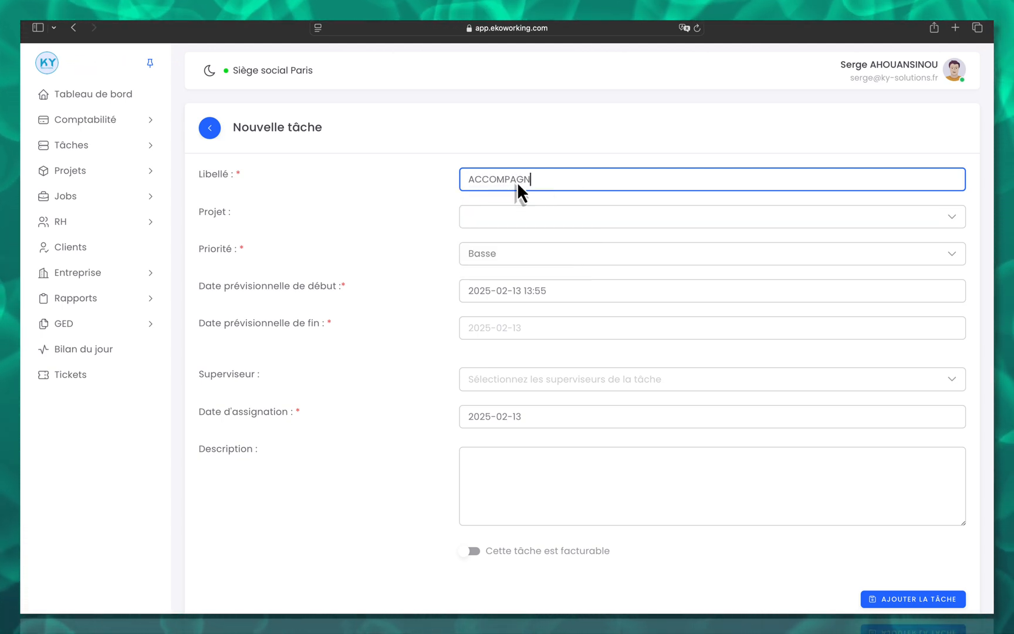
pyautogui.write('EMENT COMP')
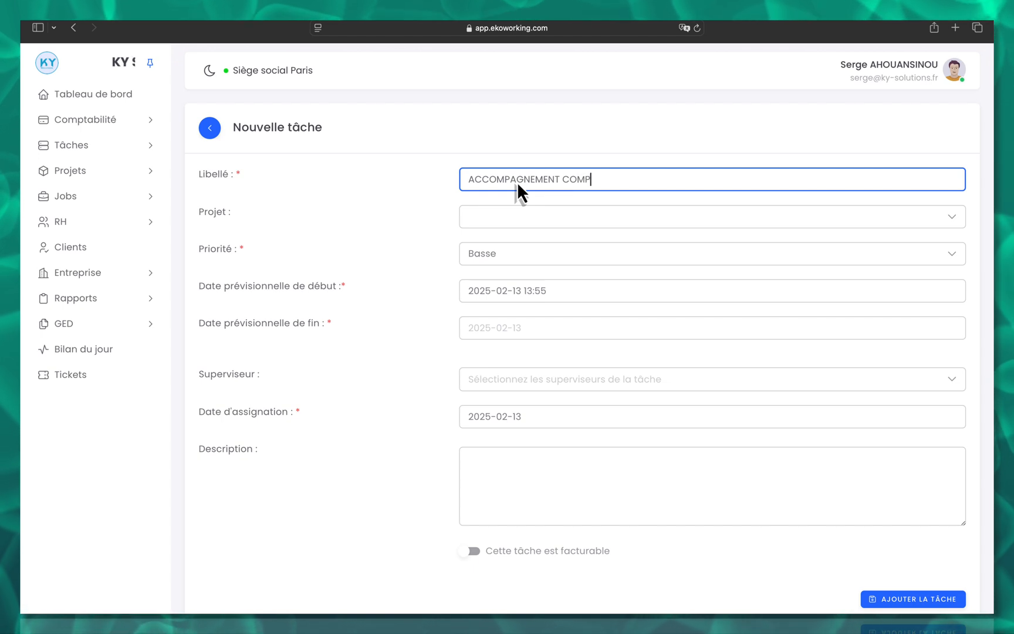
pyautogui.write('TABLE ET BI')
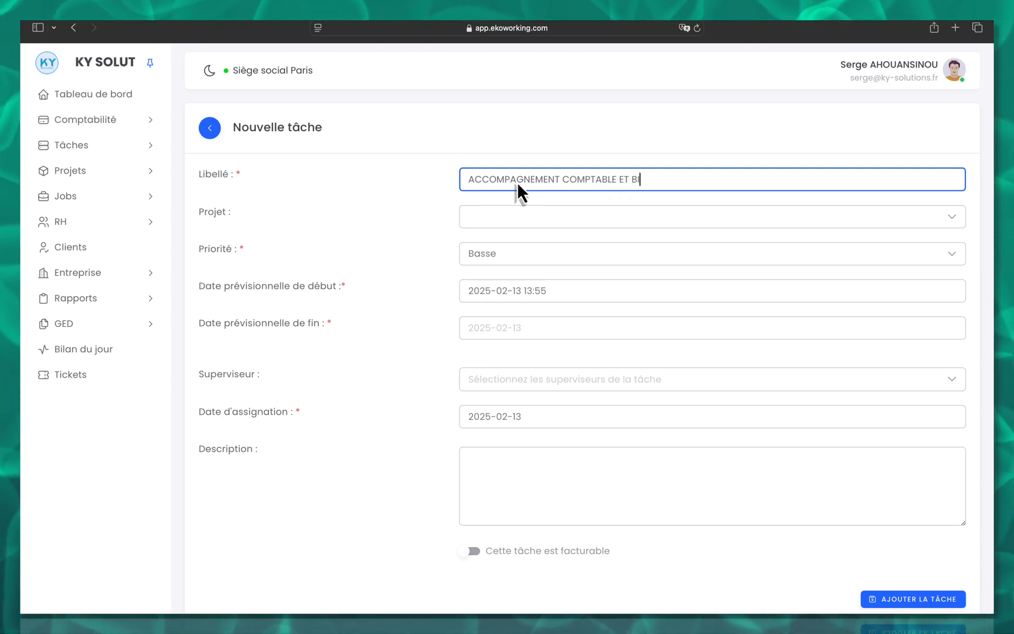
pyautogui.write('LAN ANNUEL 2024')
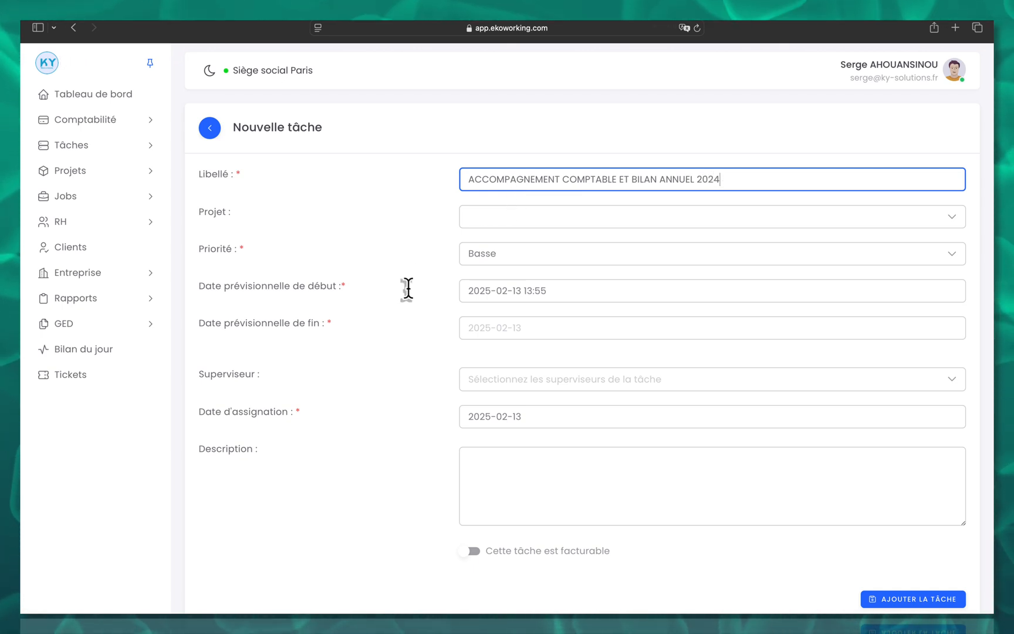
pyautogui.scroll(-2, 398, 303)
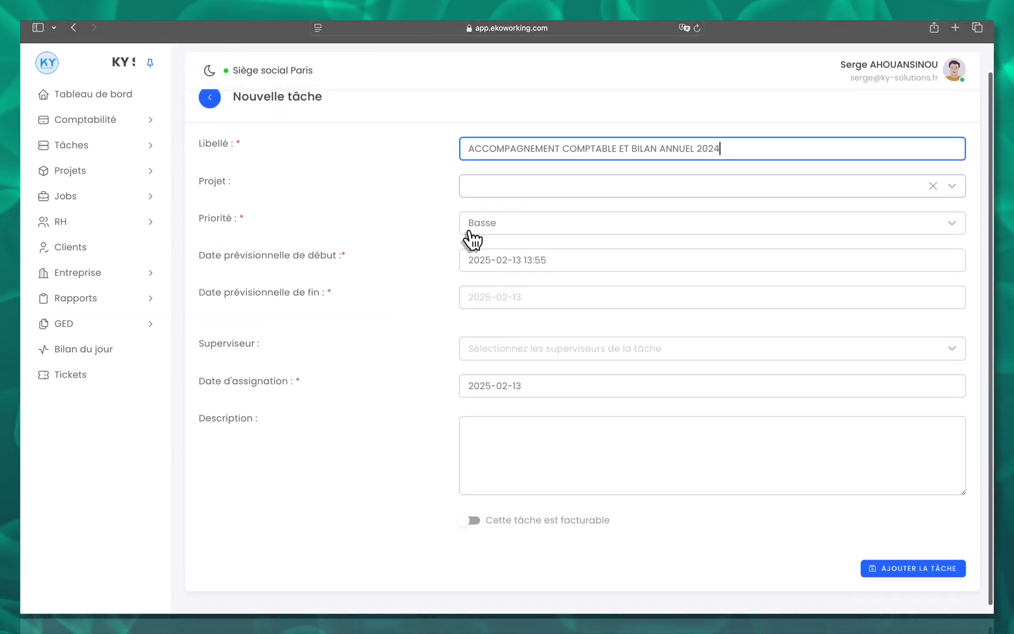
pyautogui.click(516, 190)
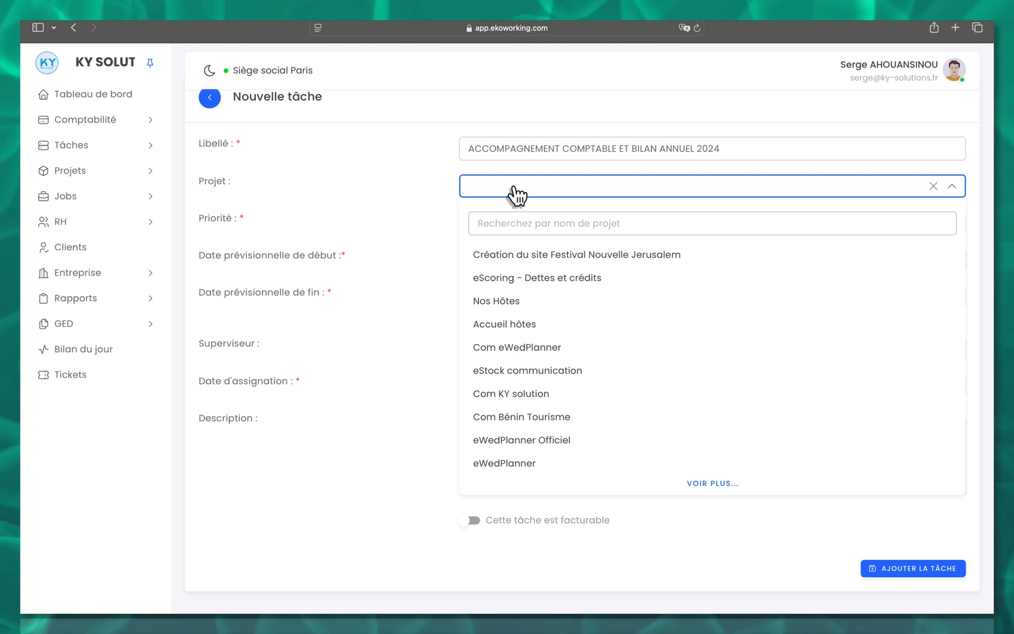
pyautogui.click(435, 186)
pyautogui.scroll(-1, 434, 185)
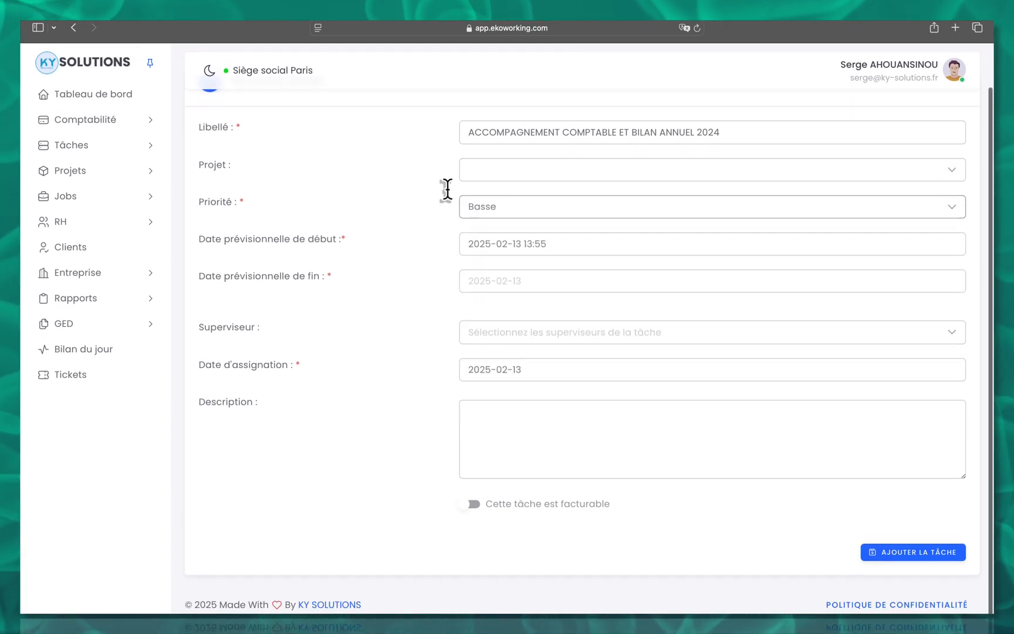
pyautogui.click(494, 207)
pyautogui.click(416, 229)
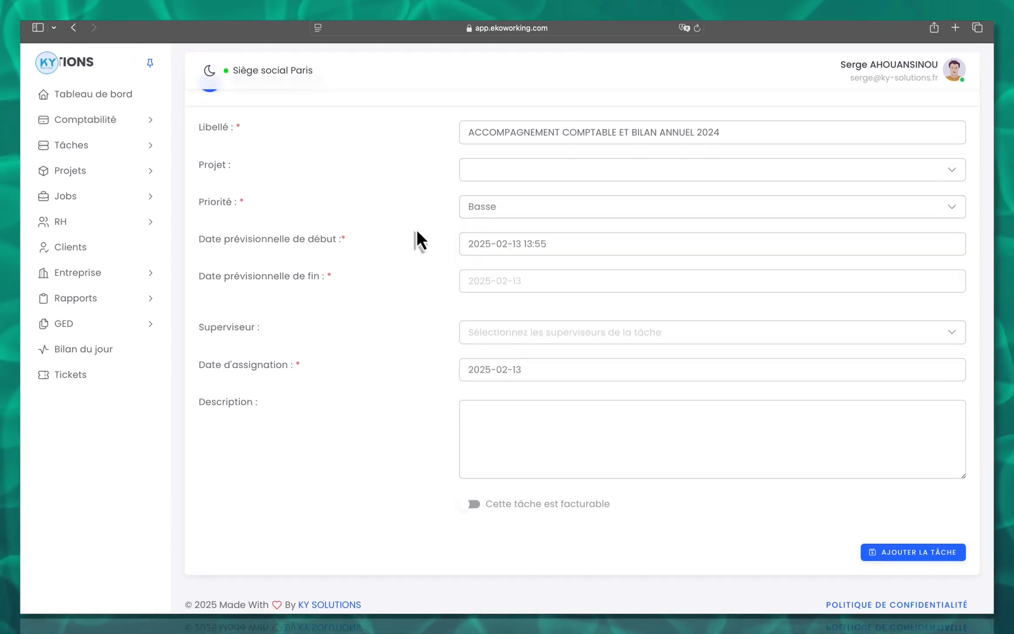
pyautogui.click(526, 258)
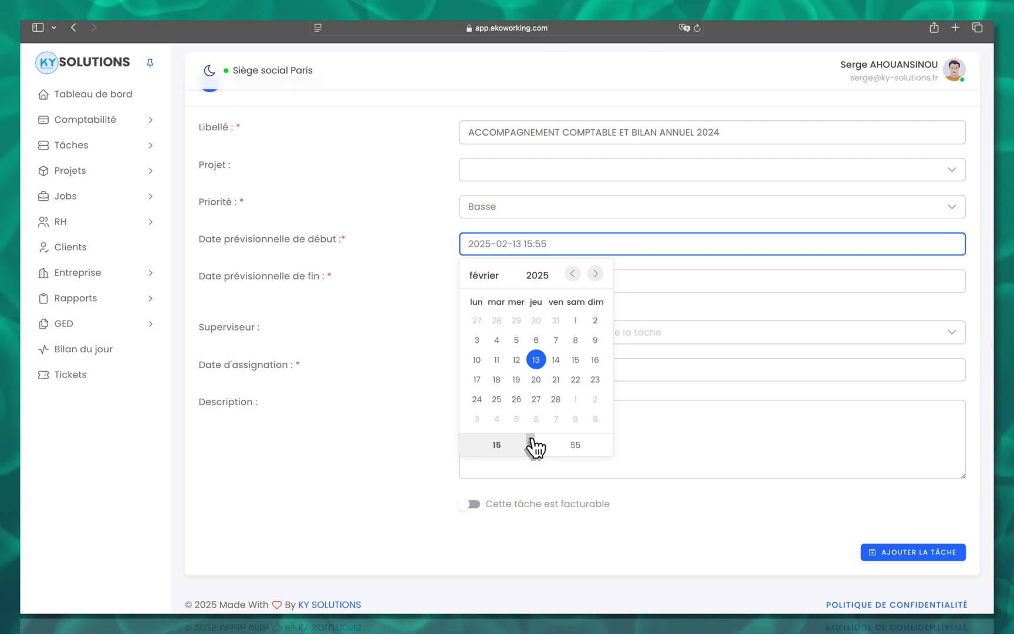
pyautogui.scroll(4, 536, 448)
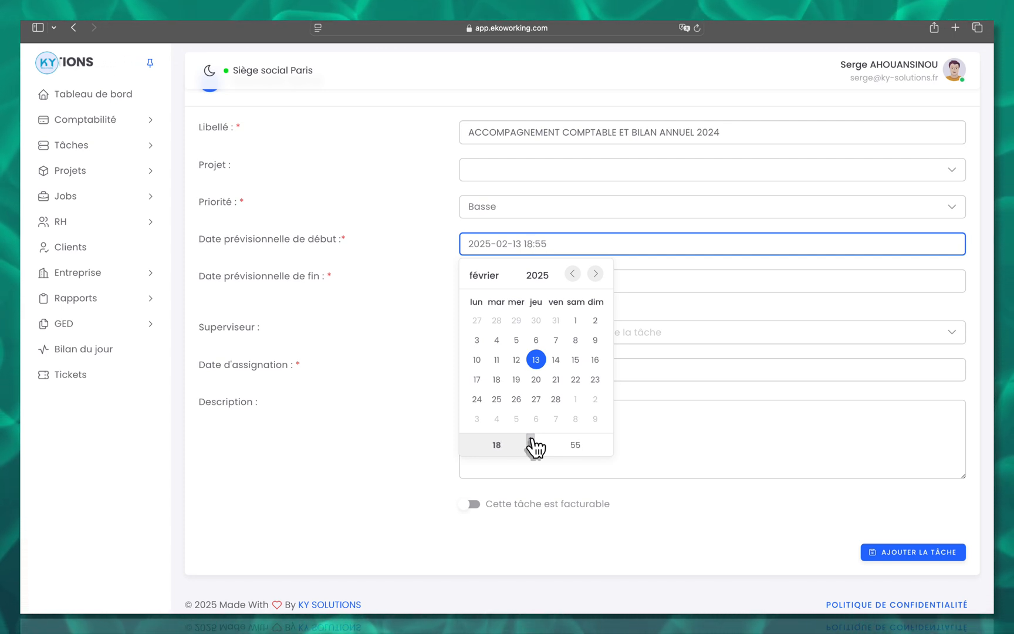
pyautogui.click(531, 451)
pyautogui.click(530, 451)
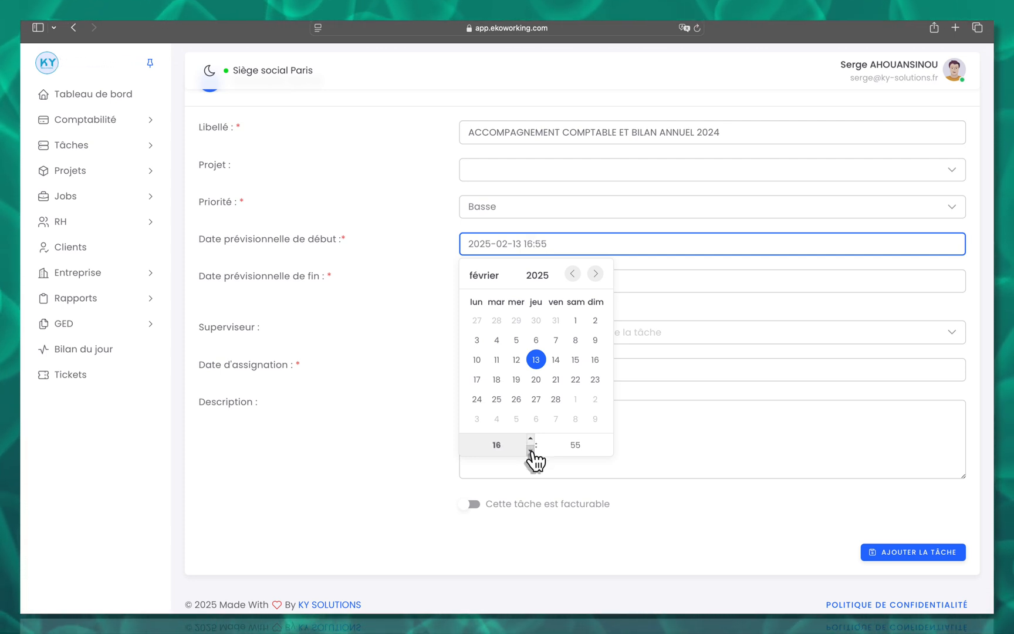
pyautogui.click(531, 451)
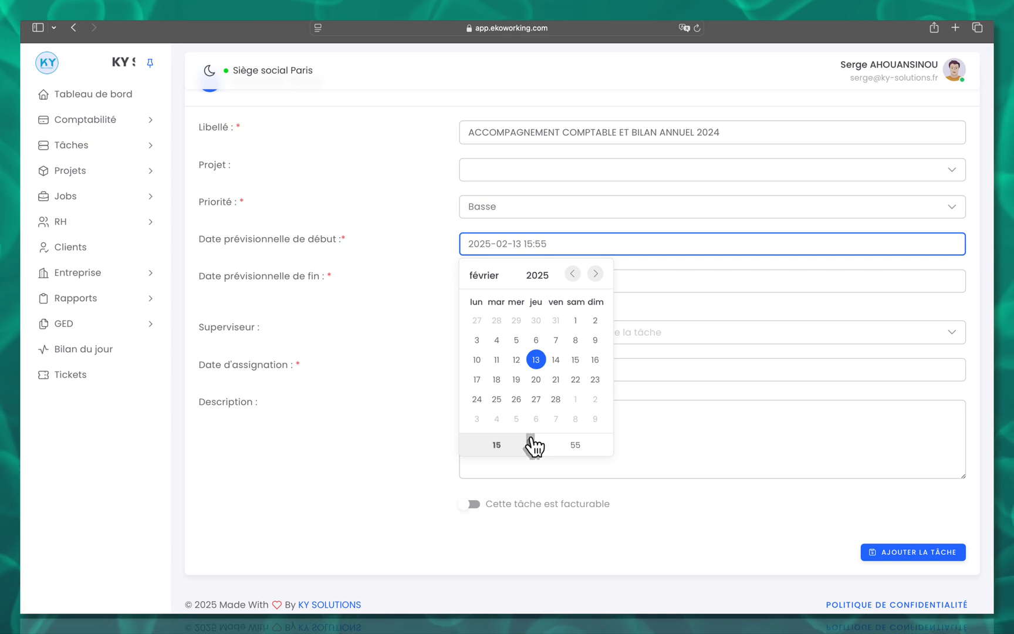
pyautogui.scroll(3, 534, 446)
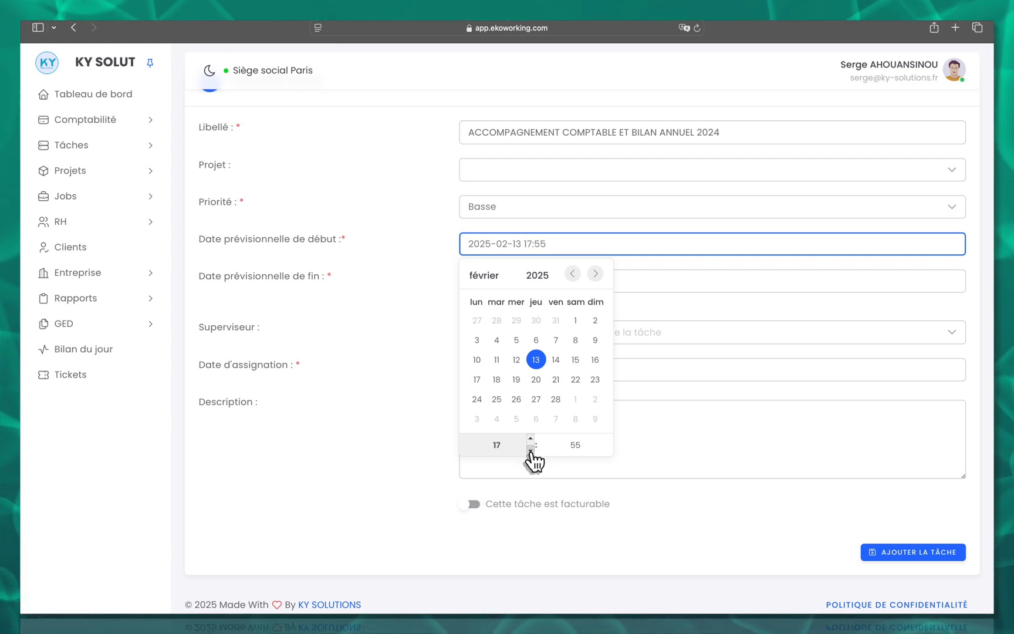
pyautogui.click(401, 328)
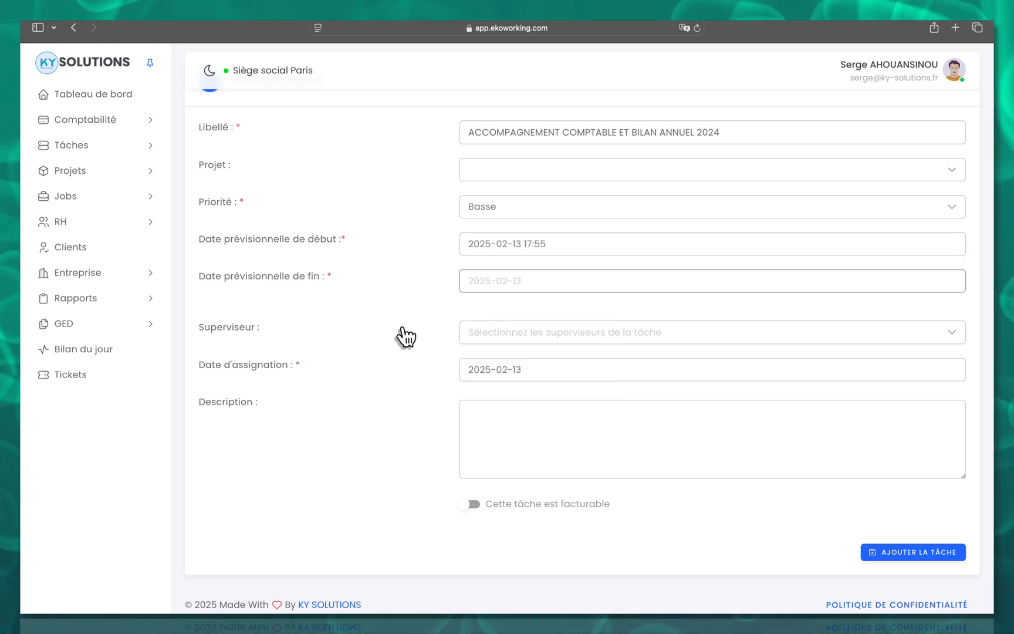
pyautogui.moveTo(201, 277); pyautogui.dragTo(332, 278)
pyautogui.click(507, 286)
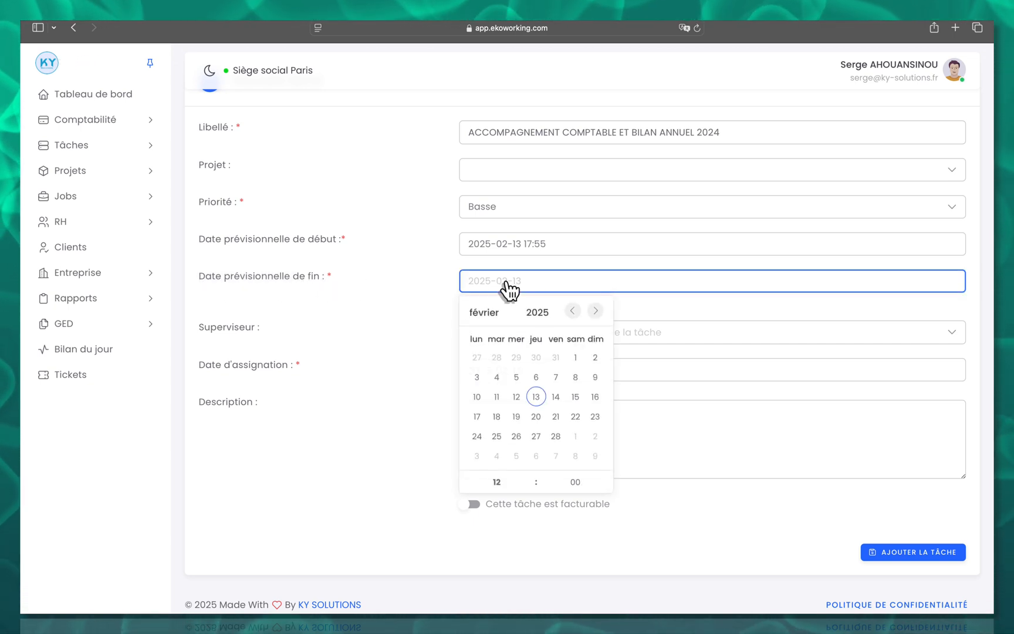
pyautogui.click(557, 400)
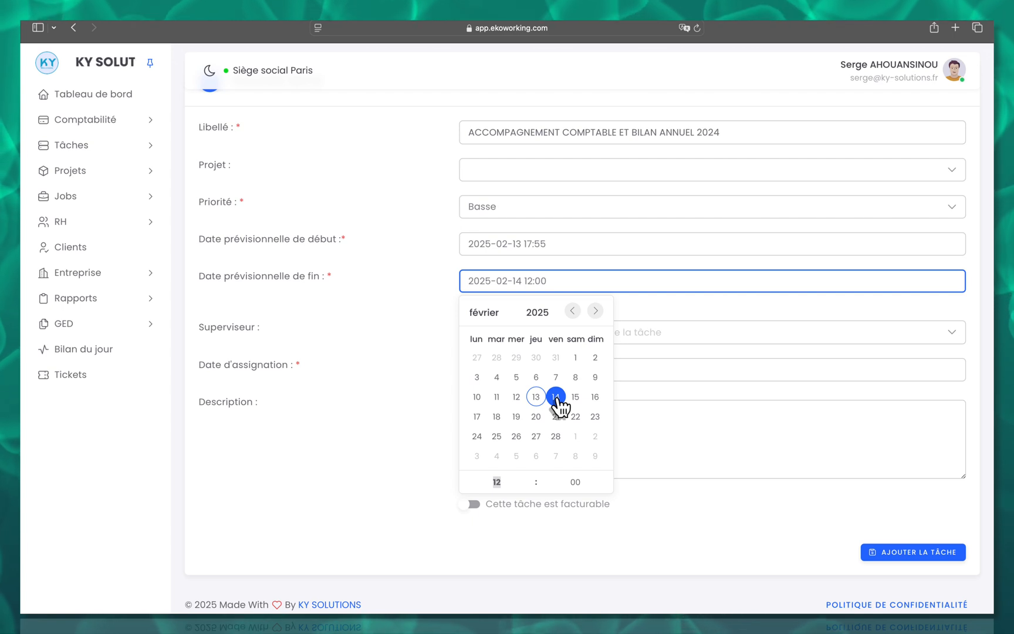
pyautogui.click(531, 476)
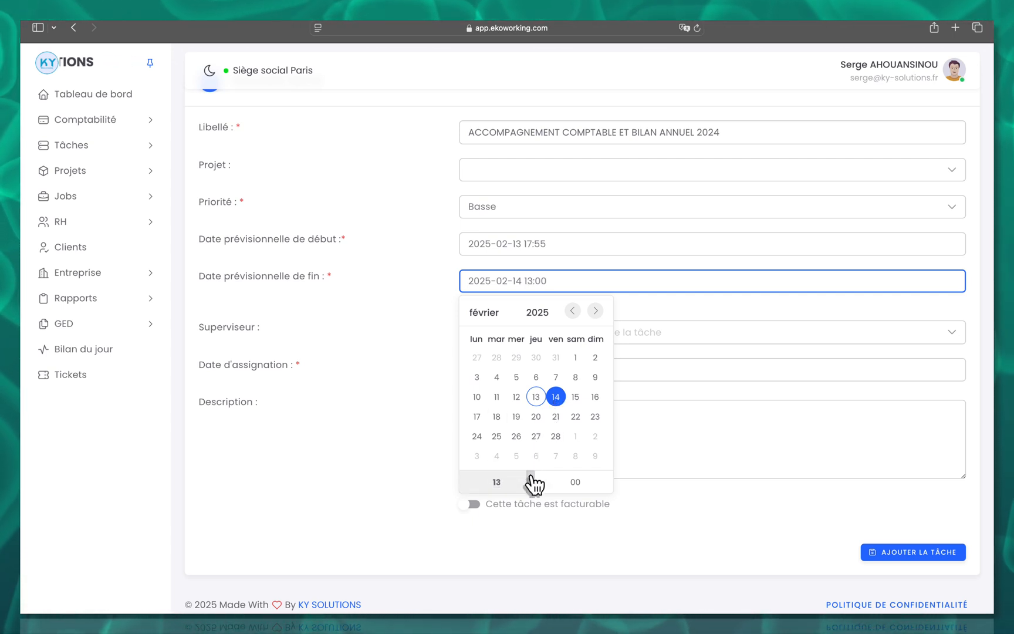
pyautogui.click(381, 404)
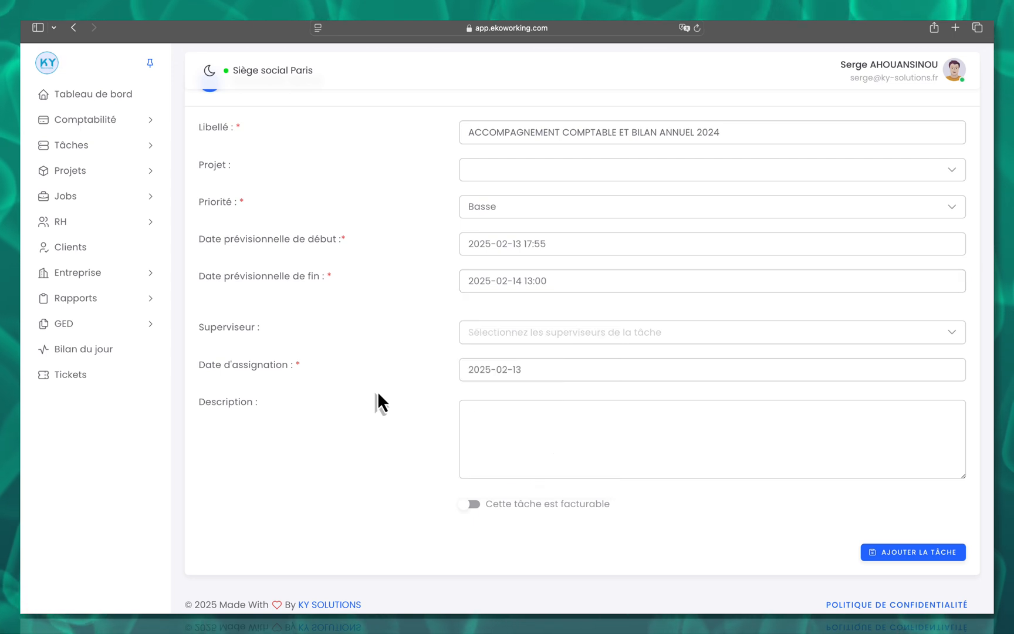
pyautogui.click(546, 291)
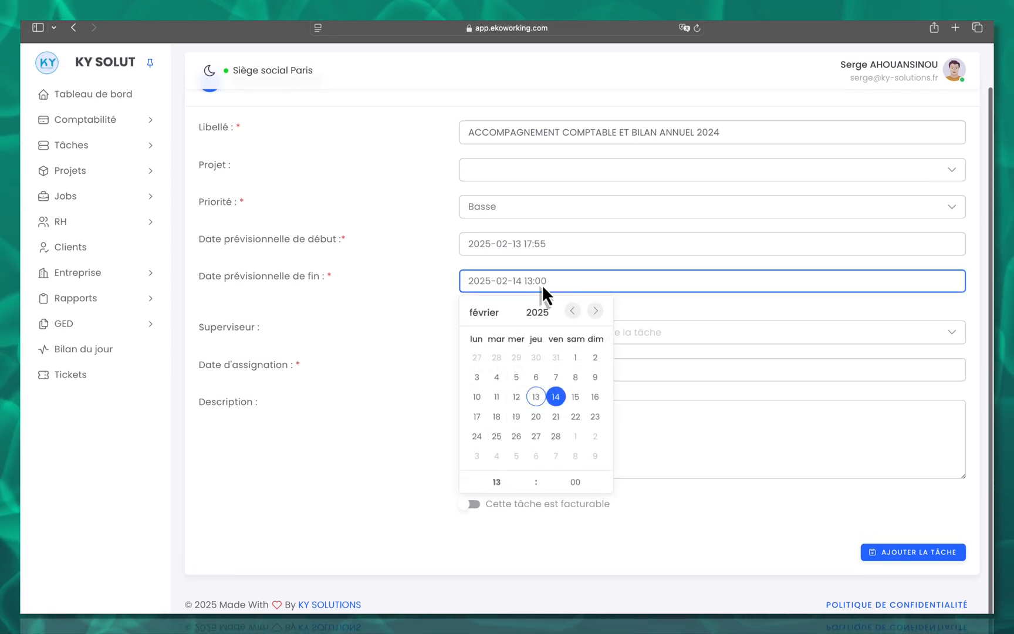
pyautogui.click(393, 368)
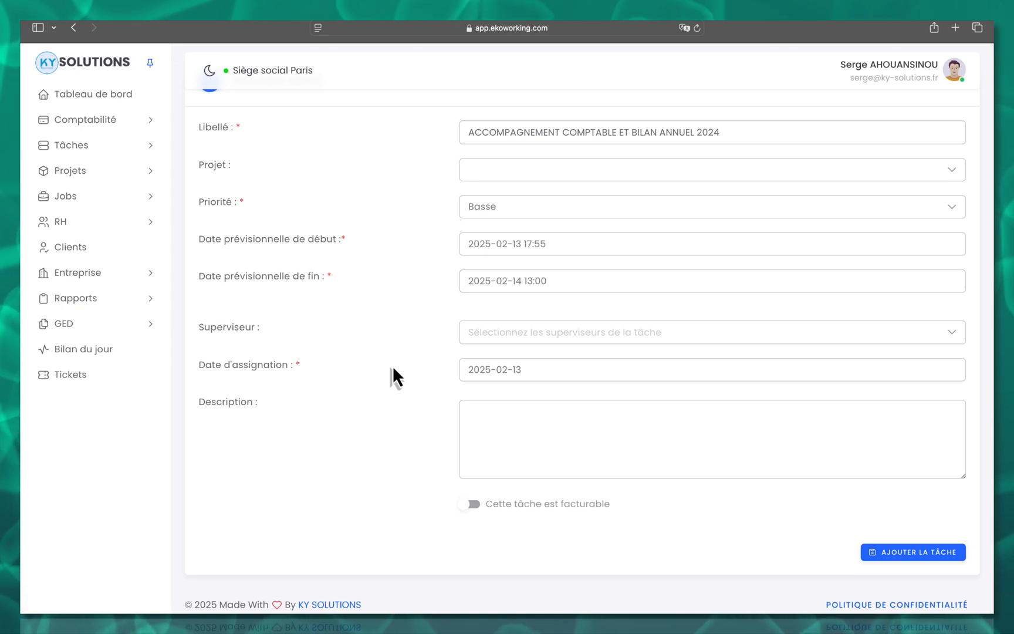
# - Find the signed-in account holder by first name and assign them as the task's supervisor, leaving no leftover search text
pyautogui.click(550, 331)
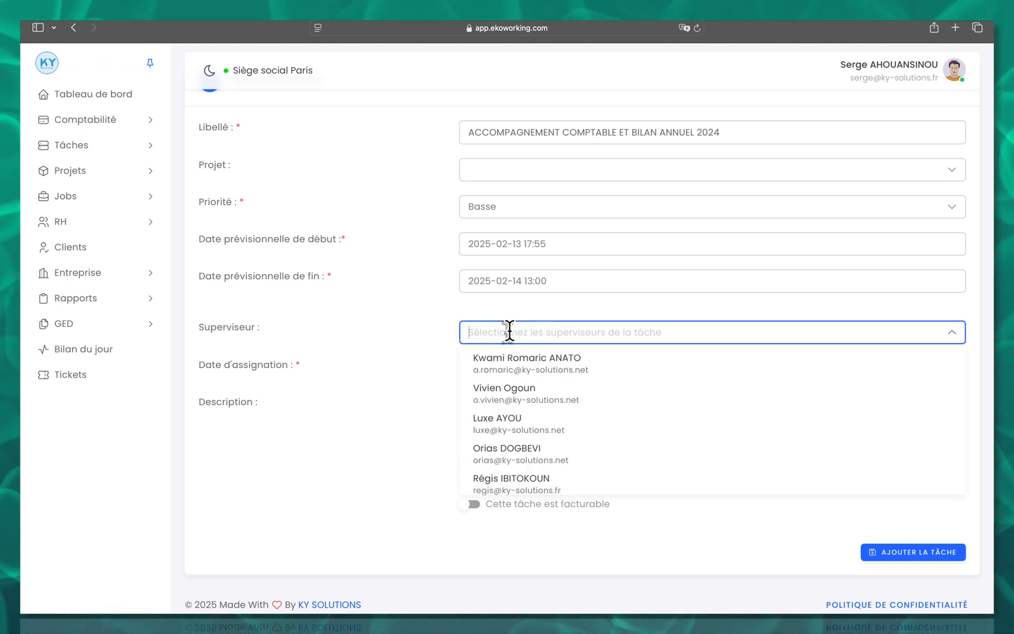
pyautogui.click(450, 334)
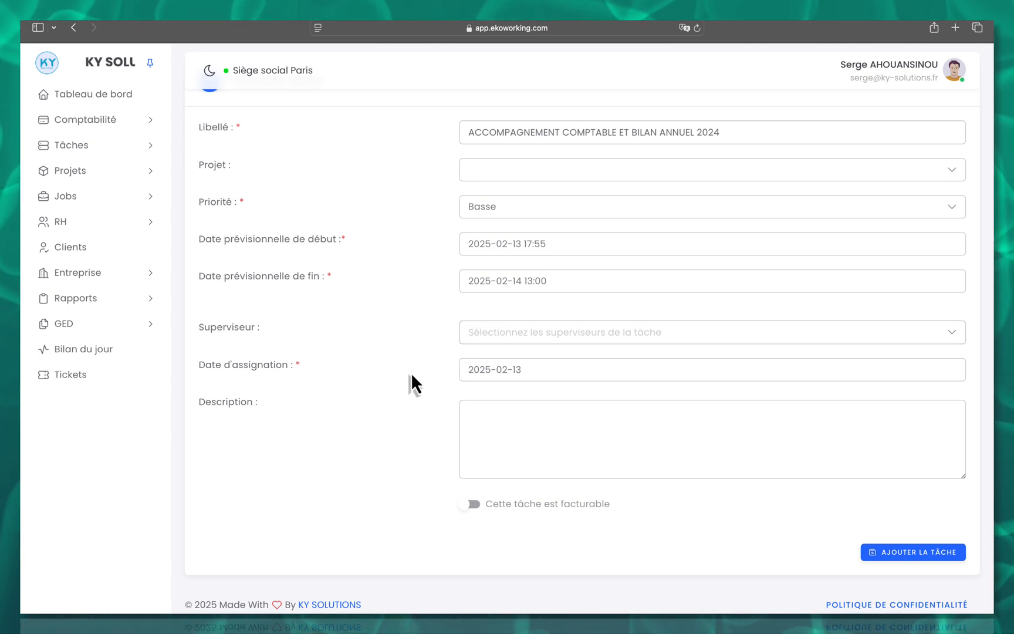
pyautogui.click(530, 333)
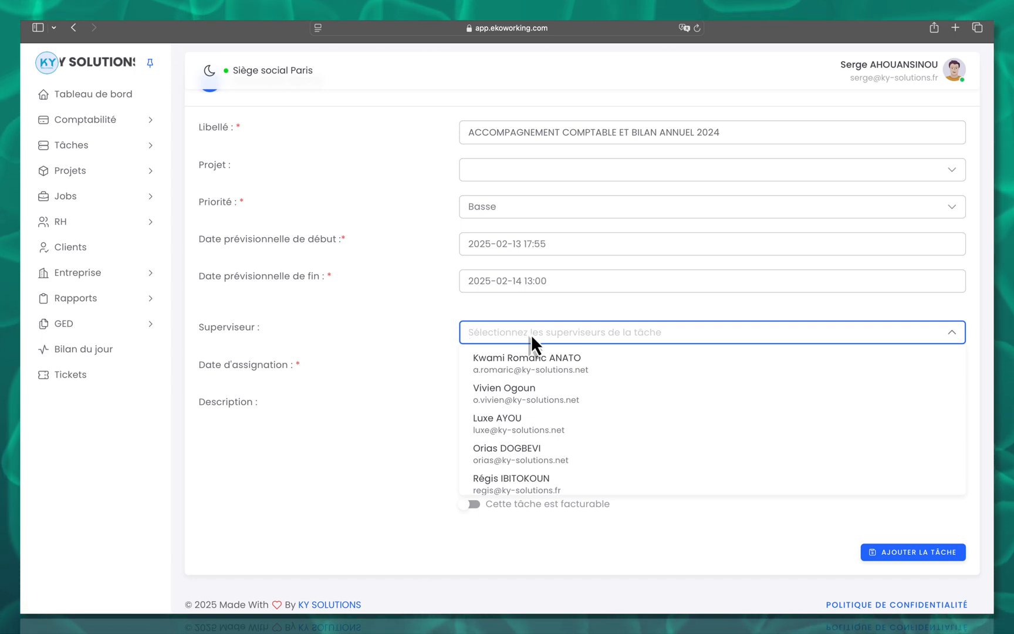
pyautogui.write('sera')
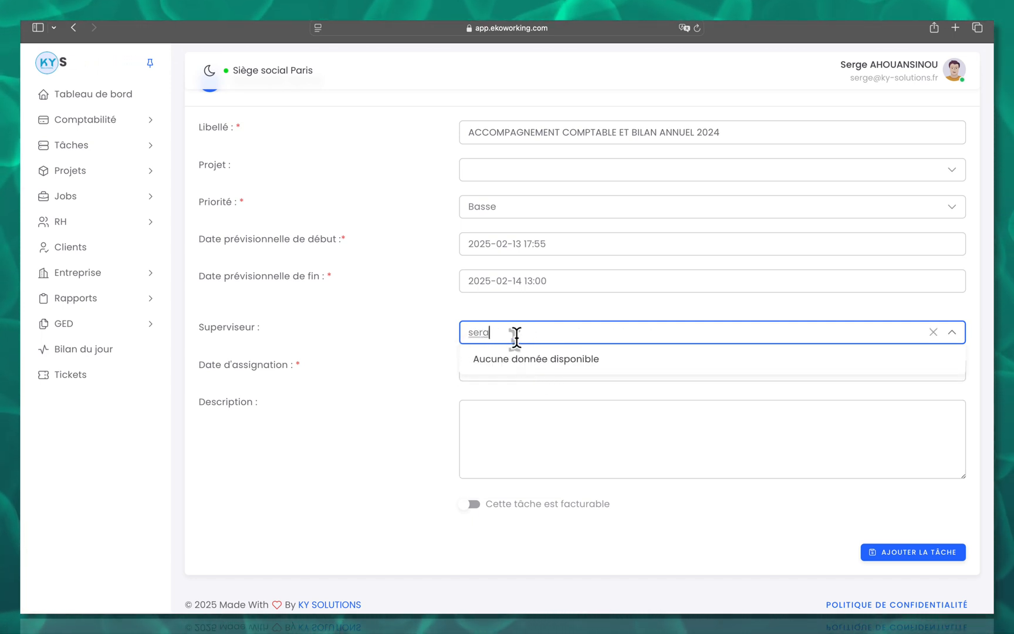
pyautogui.press('BackSpace')
pyautogui.click(516, 362)
pyautogui.press('BackSpace')
pyautogui.press('BackSpace')
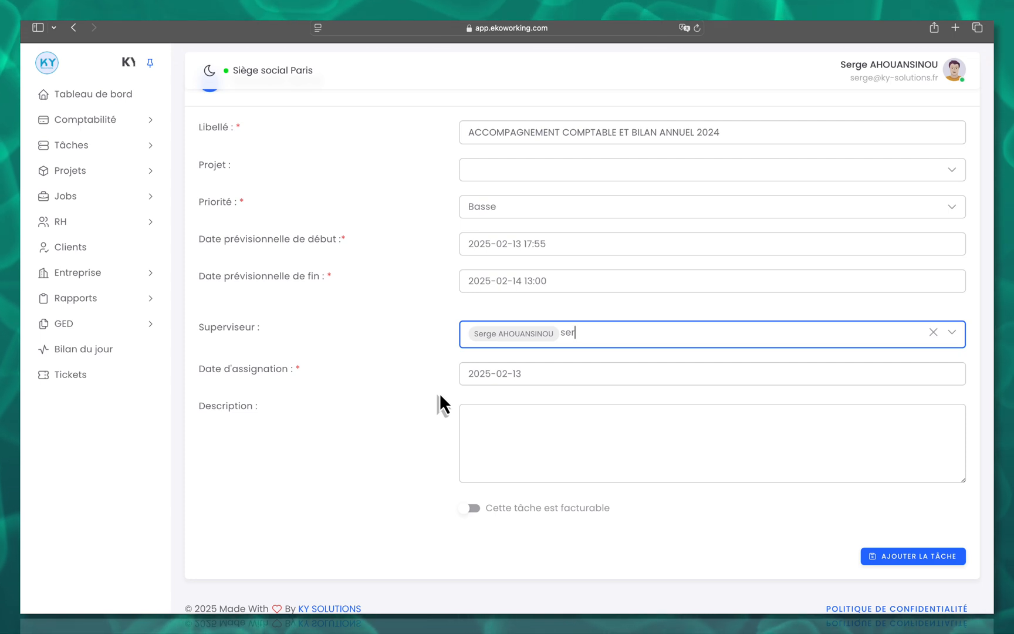
pyautogui.press('BackSpace')
pyautogui.click(381, 367)
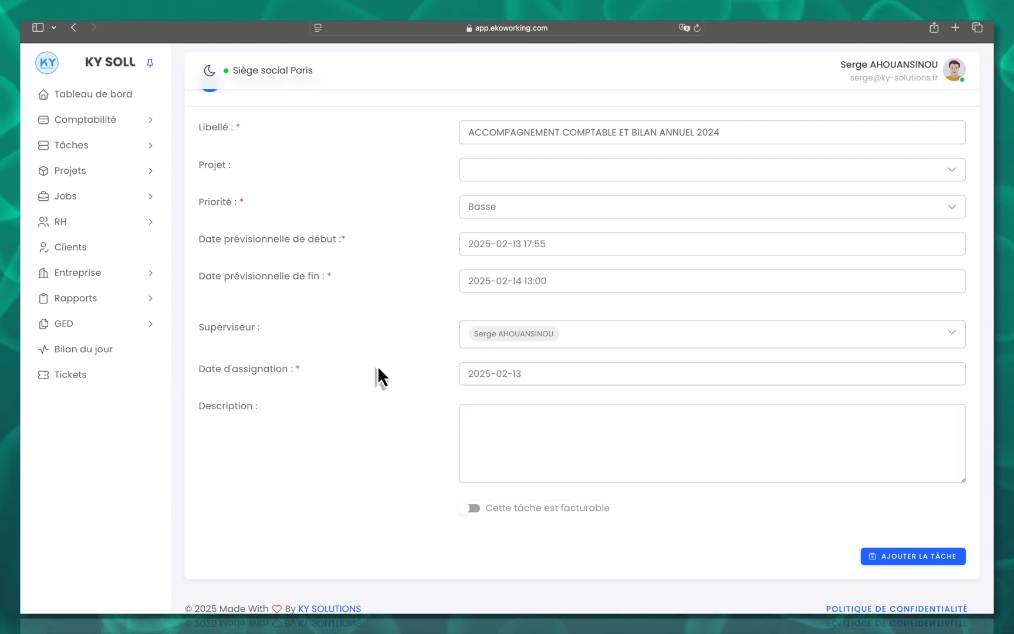
pyautogui.scroll(-1, 378, 365)
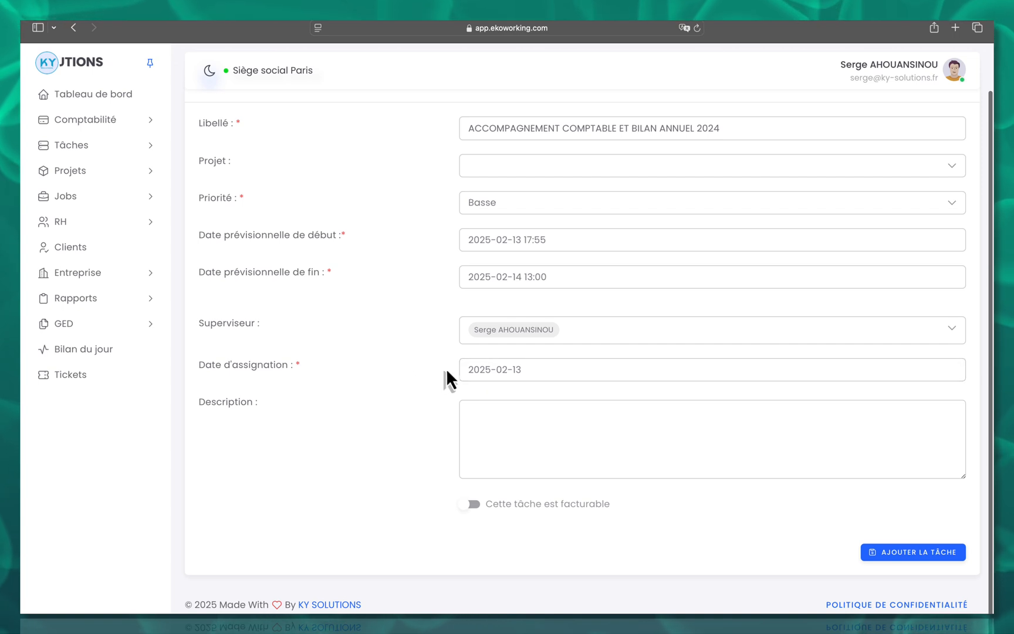
# - Set the task's assignment date (Date d'assignation) to 2025-02-13 and mark the task as billable
pyautogui.click(539, 369)
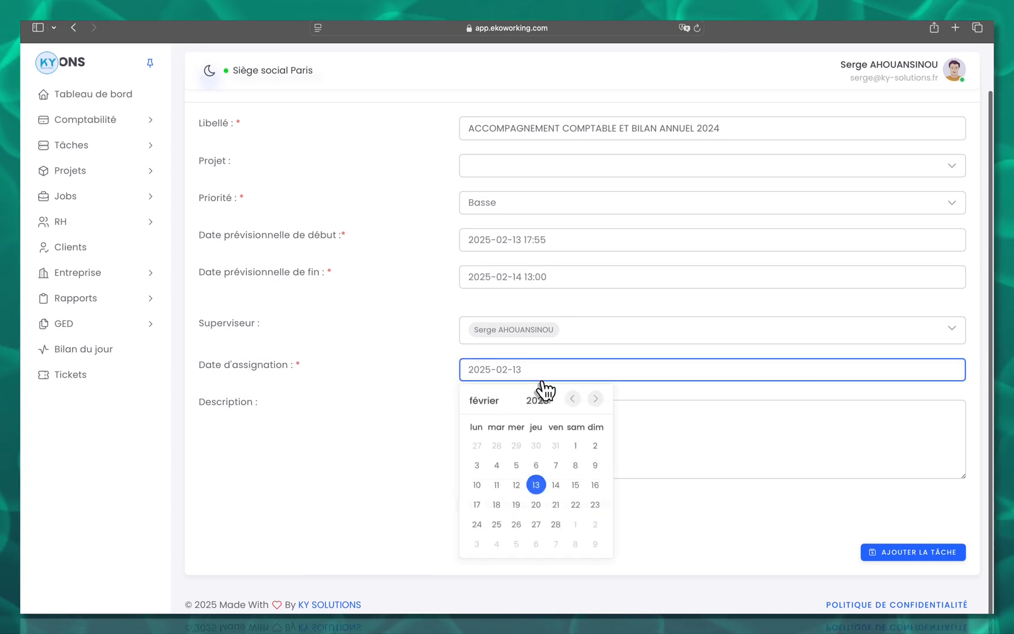
pyautogui.click(536, 486)
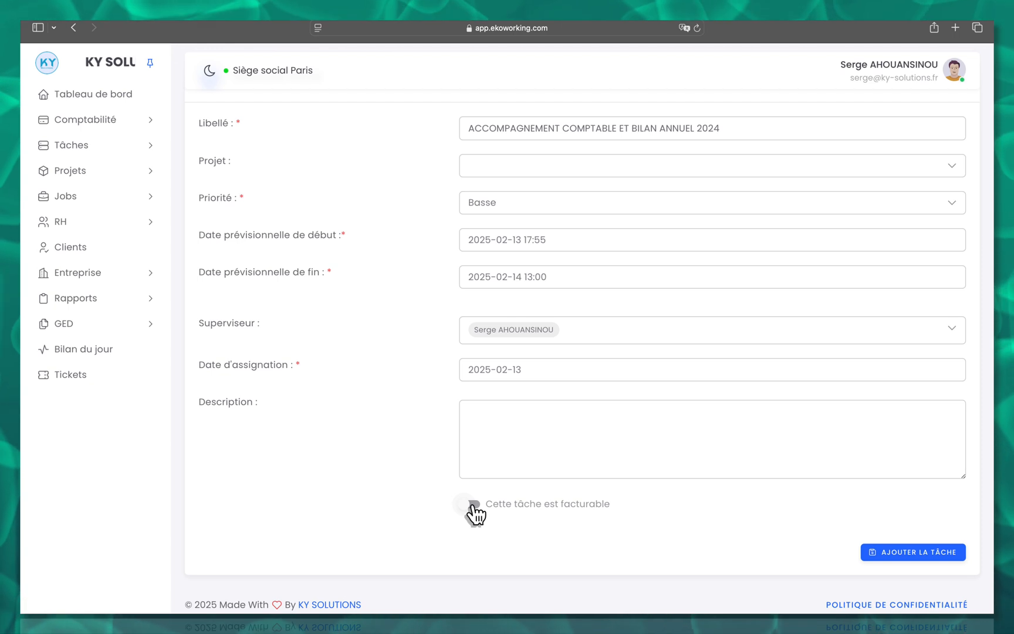
pyautogui.click(474, 506)
pyautogui.scroll(-2, 473, 514)
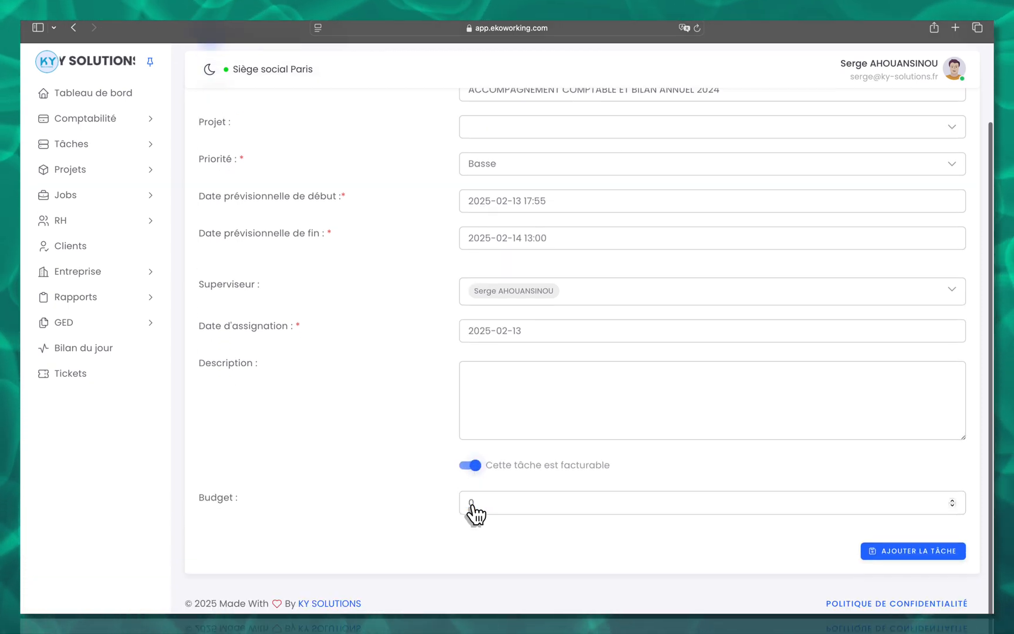
# - Set the billable task's budget to 400
pyautogui.click(469, 503)
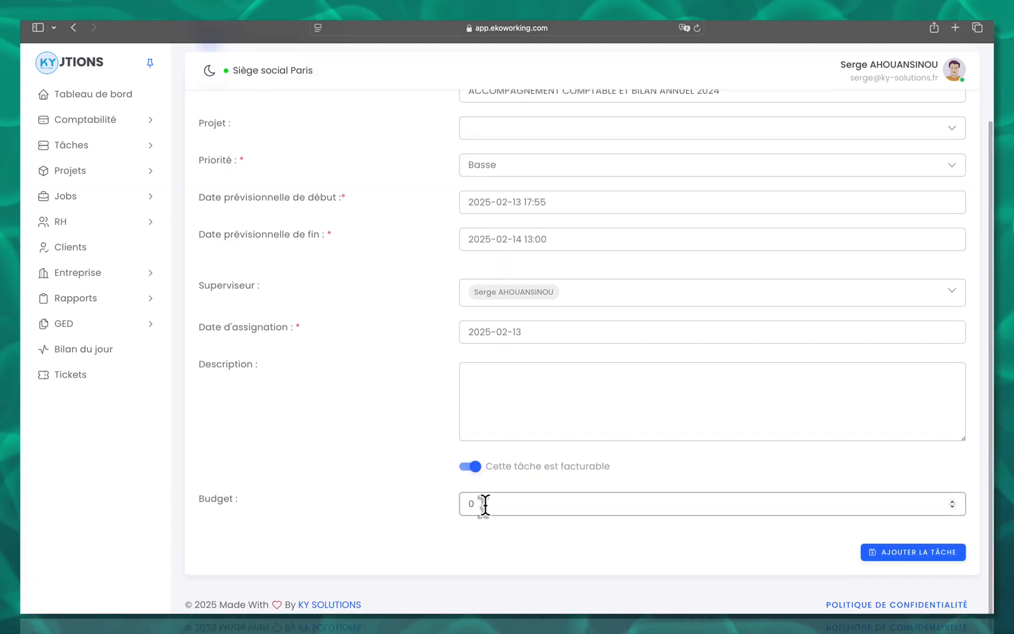
pyautogui.click(486, 505)
pyautogui.press('BackSpace')
pyautogui.write('2')
pyautogui.press('BackSpace')
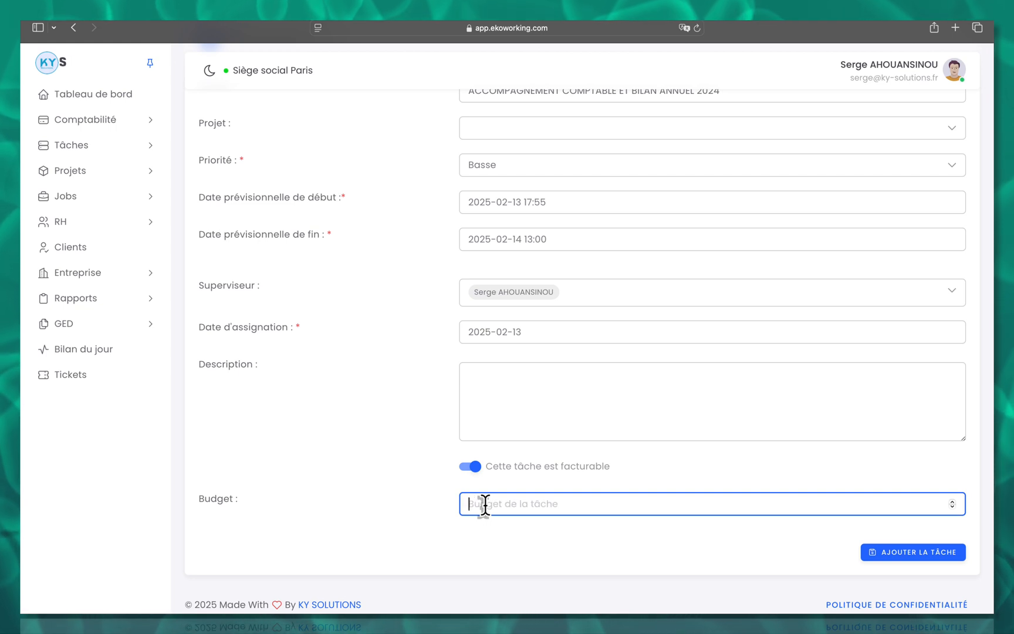
pyautogui.write('400')
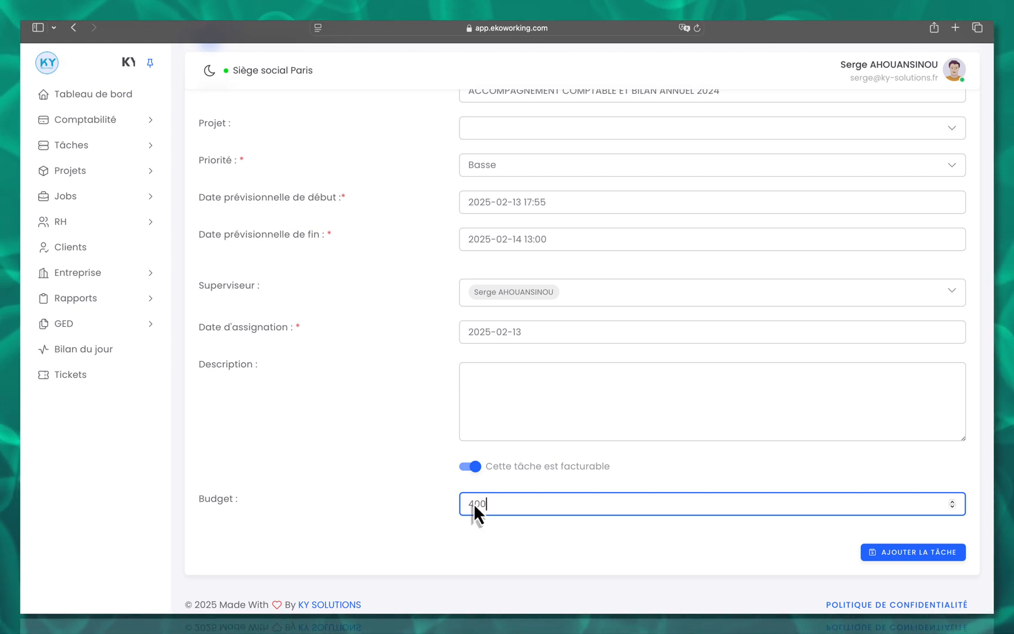
pyautogui.click(405, 486)
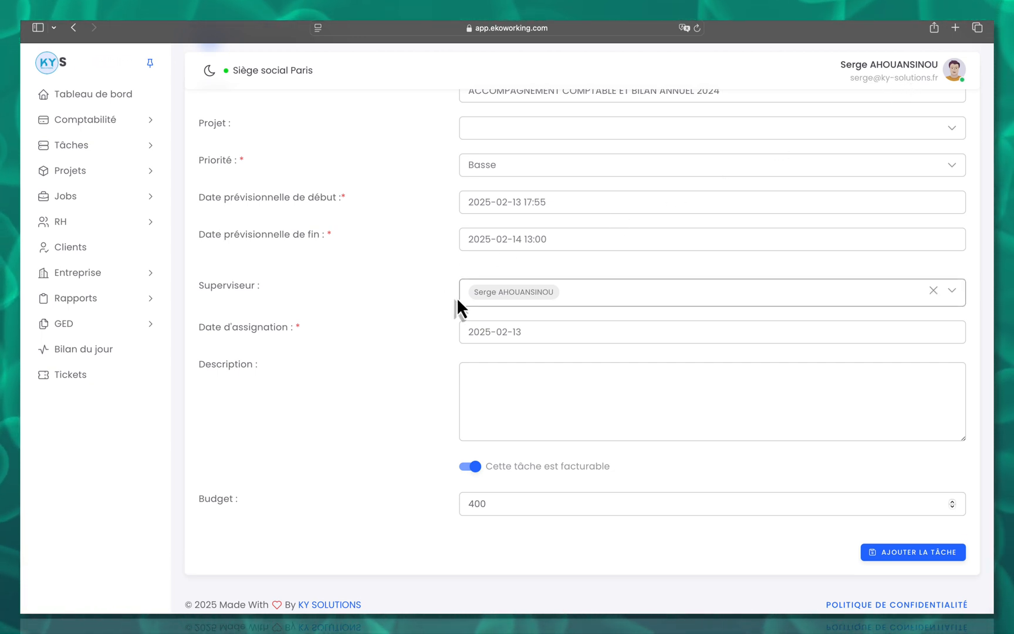
# - Try to add the task, and clear the assigned supervisor from the form
pyautogui.click(919, 553)
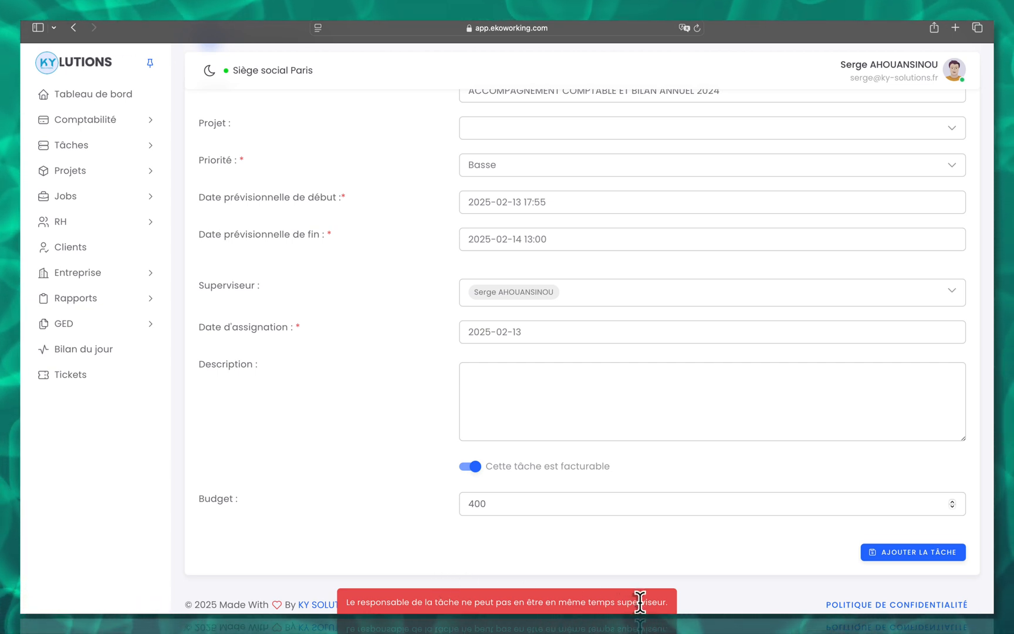
pyautogui.click(577, 291)
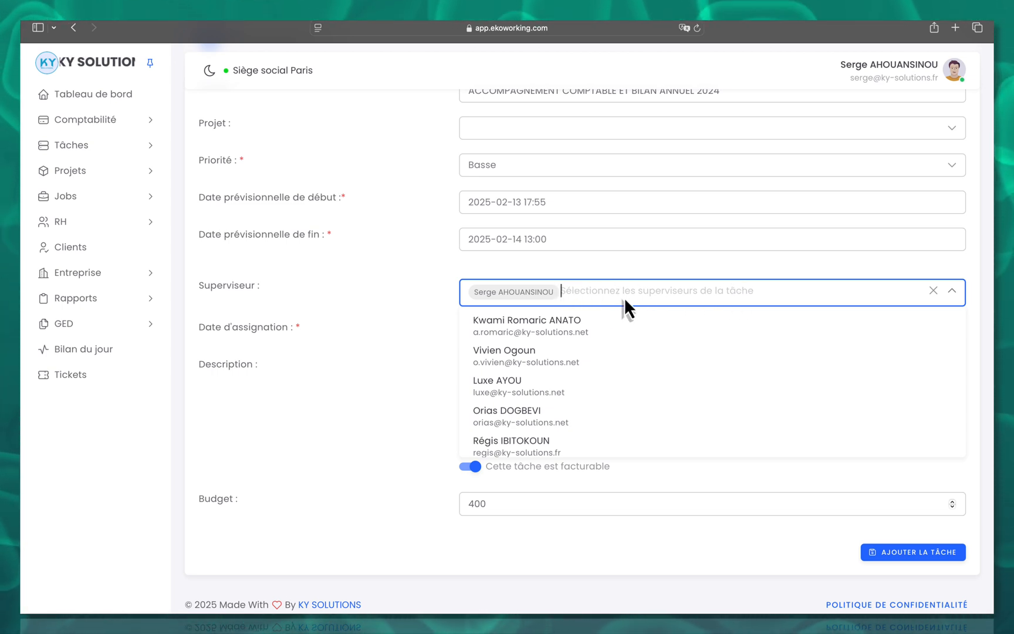
pyautogui.click(934, 291)
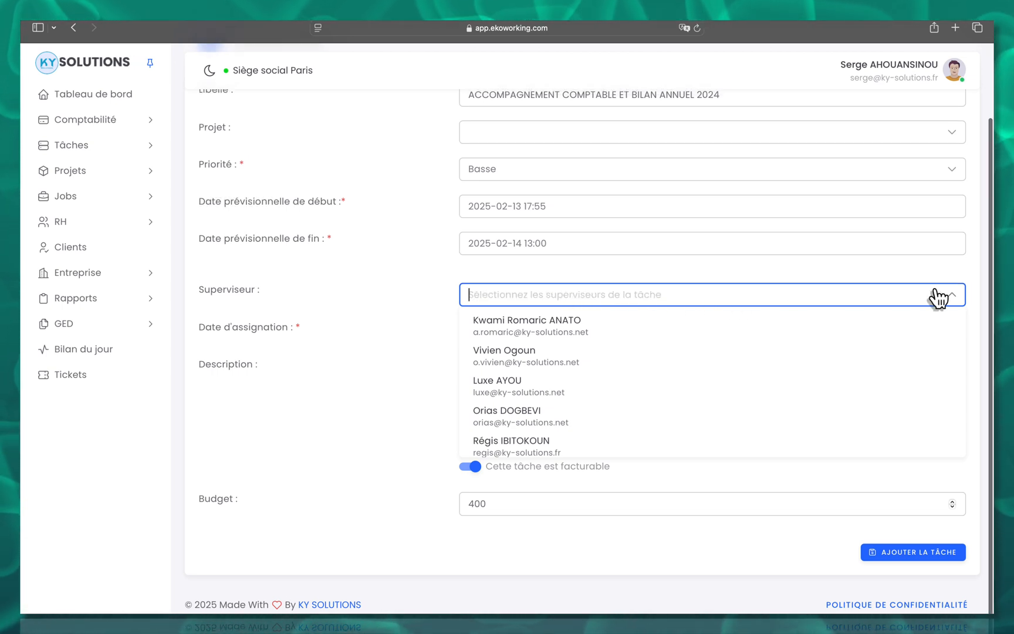
pyautogui.click(375, 349)
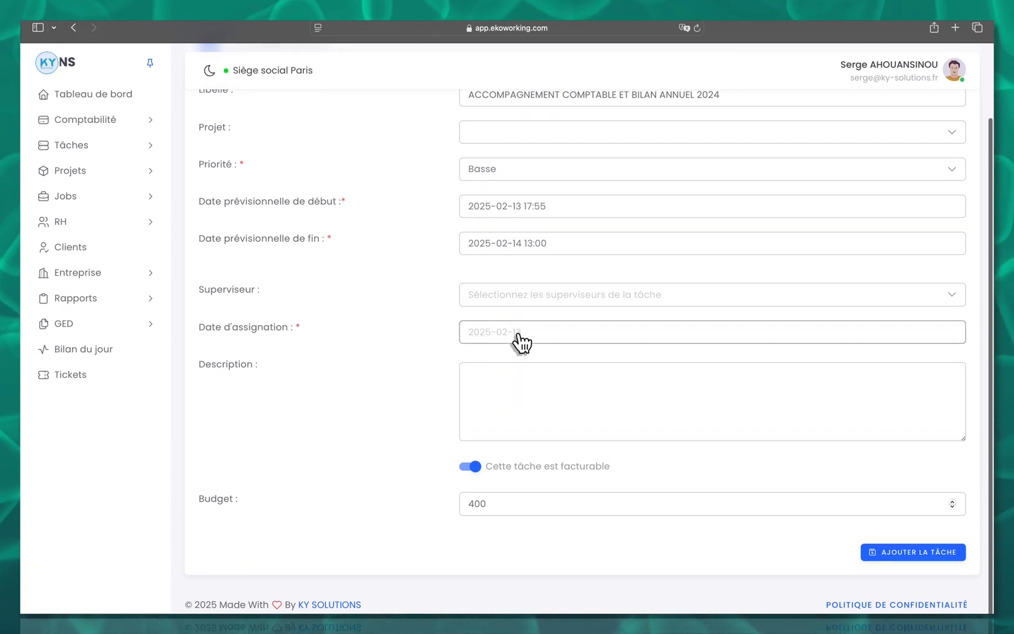
# - Set the assignment date to 2025-02-13 again and add the task
pyautogui.click(521, 342)
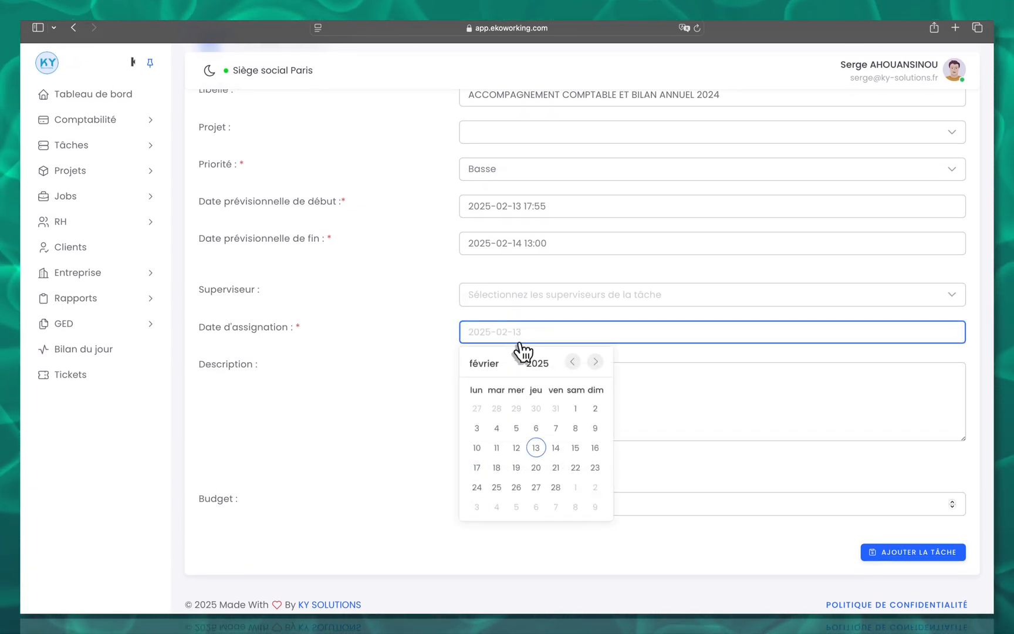
pyautogui.click(534, 448)
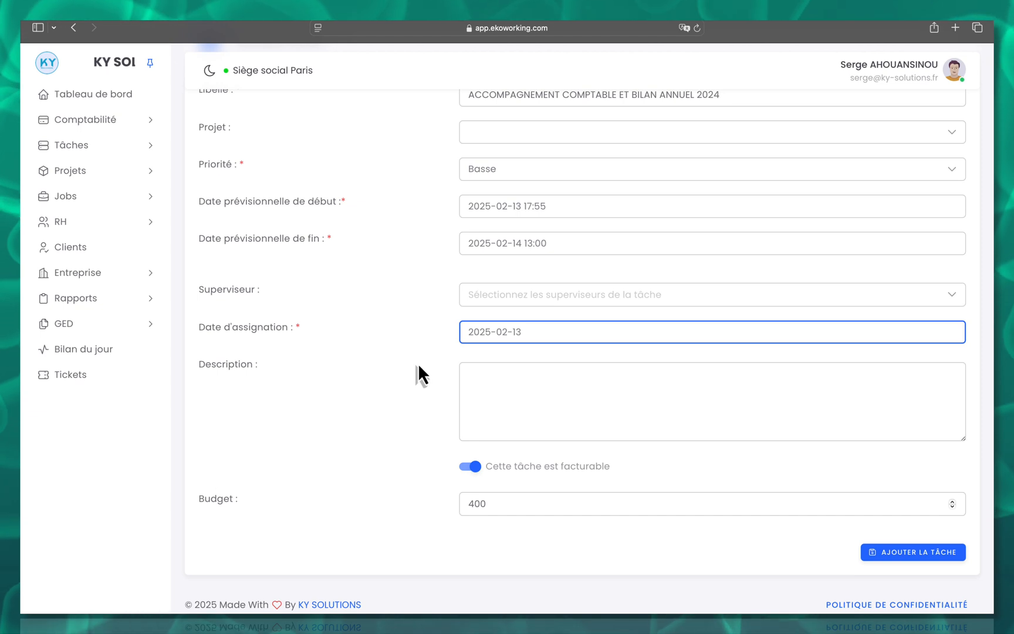
pyautogui.scroll(3, 419, 367)
pyautogui.scroll(-3, 417, 362)
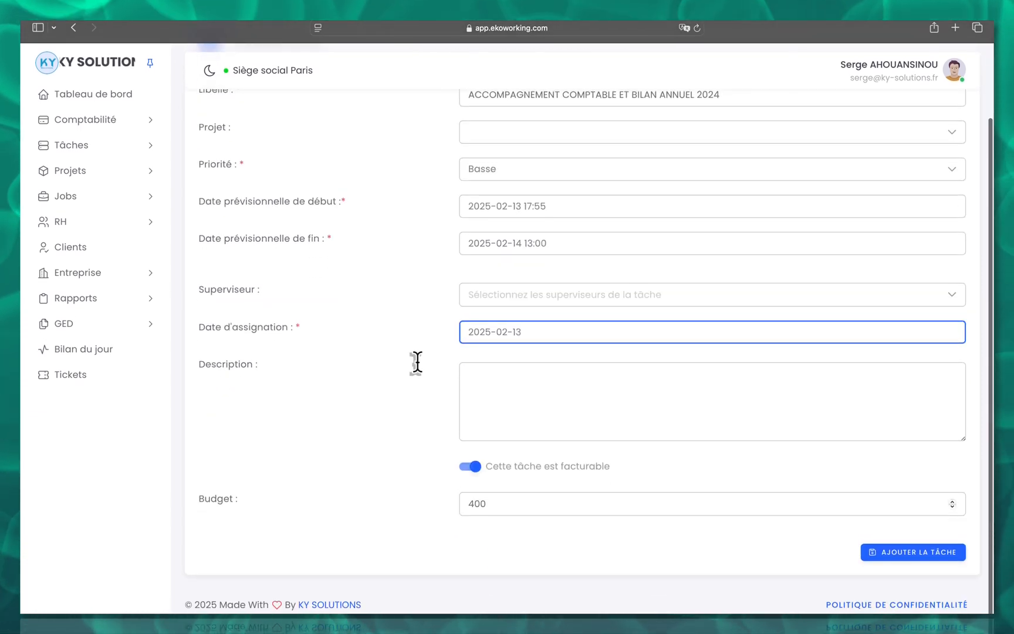
pyautogui.click(912, 553)
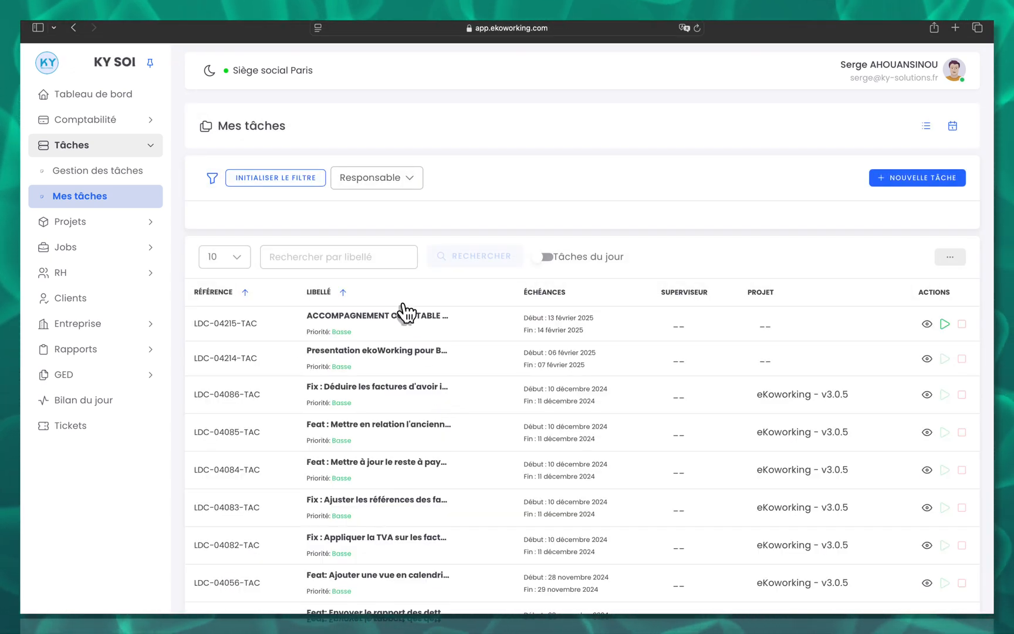
# - Open the subtasks of the new ACCOMPAGNEMENT COMPTABLE ET BILAN ANNUEL 2024 task and start the task, confirming the start
pyautogui.click(355, 323)
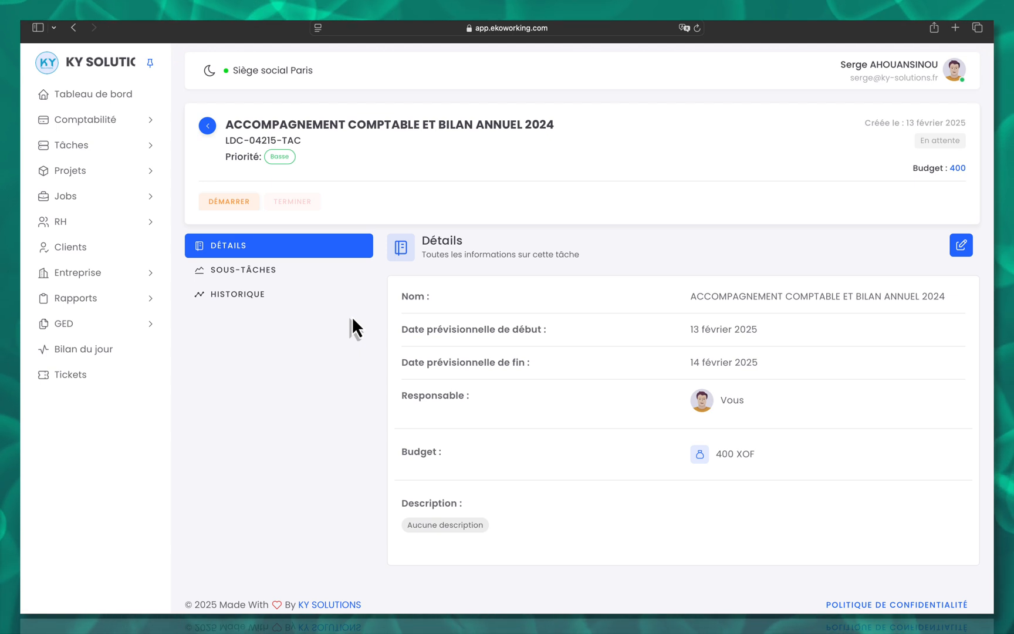
pyautogui.click(246, 275)
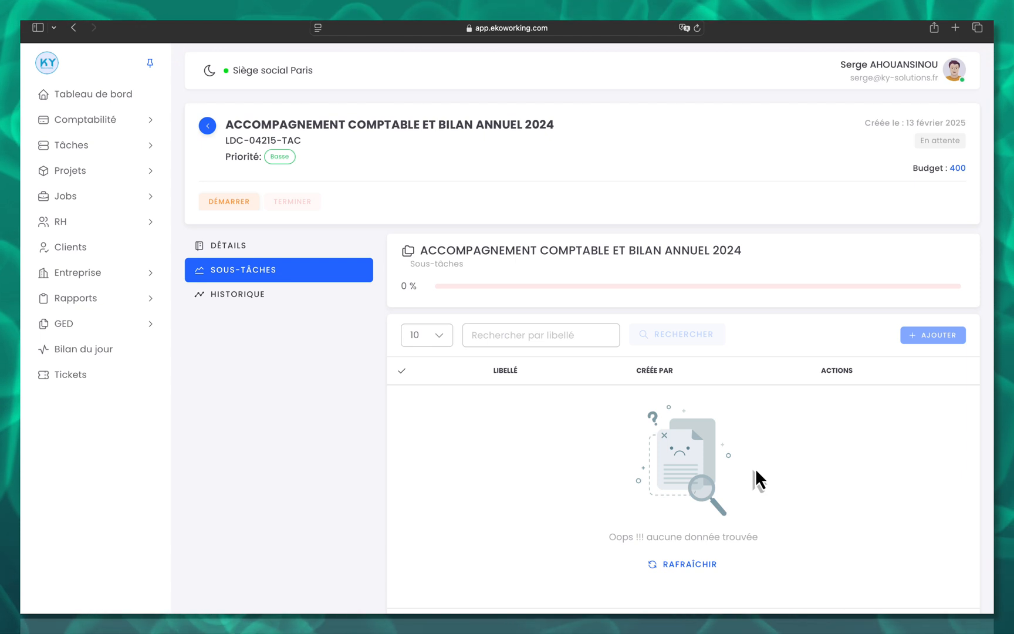
pyautogui.click(229, 206)
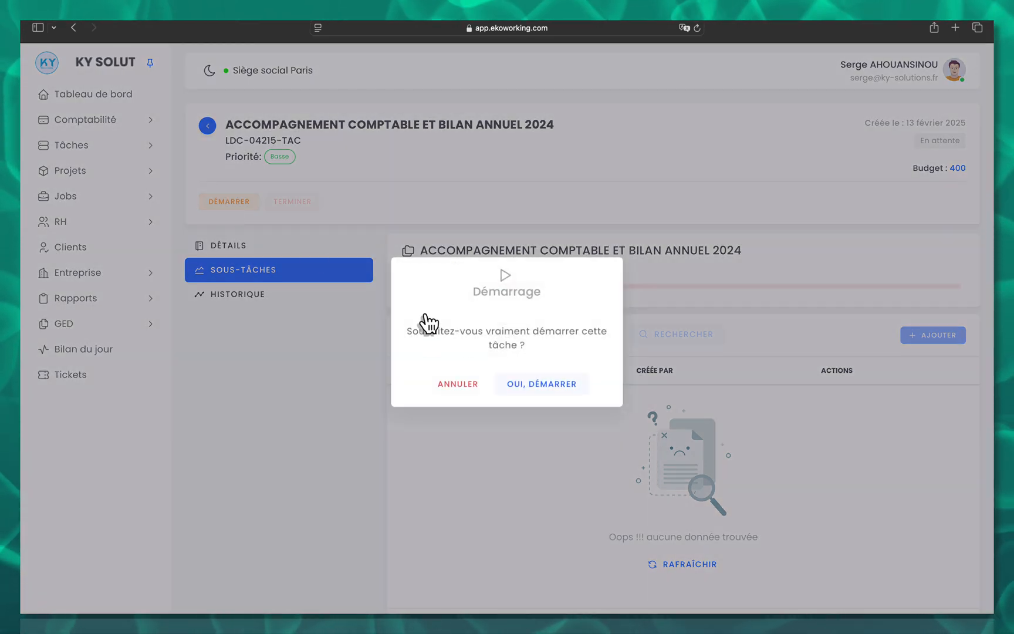
pyautogui.click(544, 387)
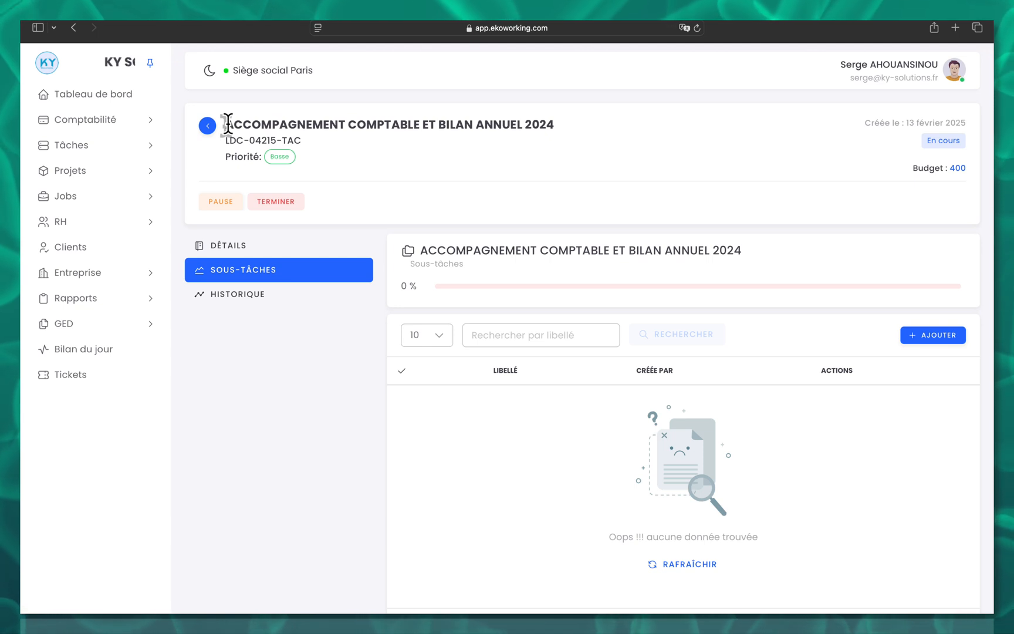
pyautogui.moveTo(228, 124); pyautogui.dragTo(555, 124)
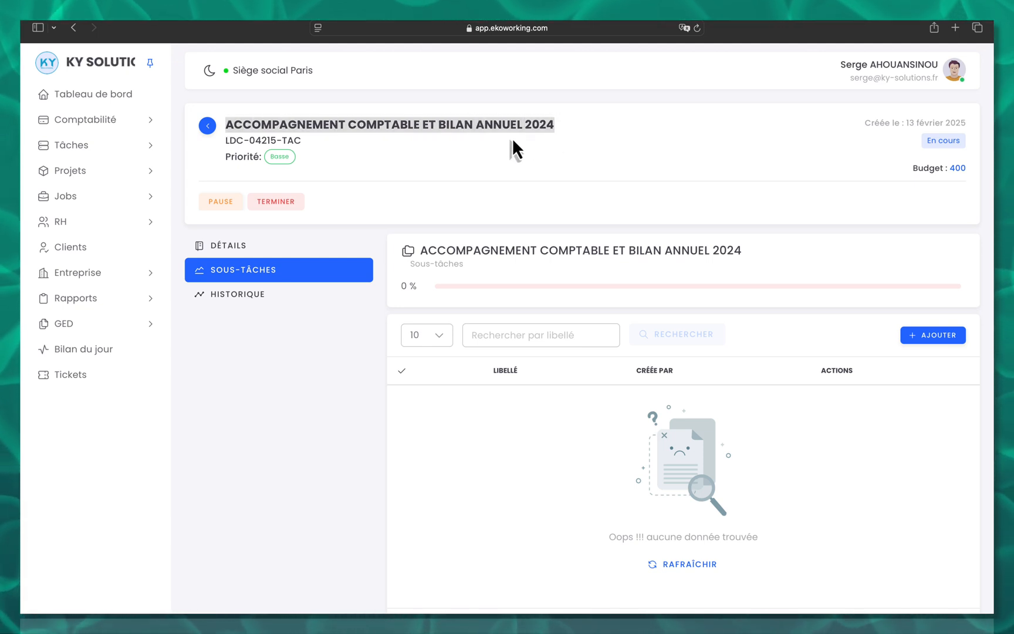
pyautogui.click(379, 182)
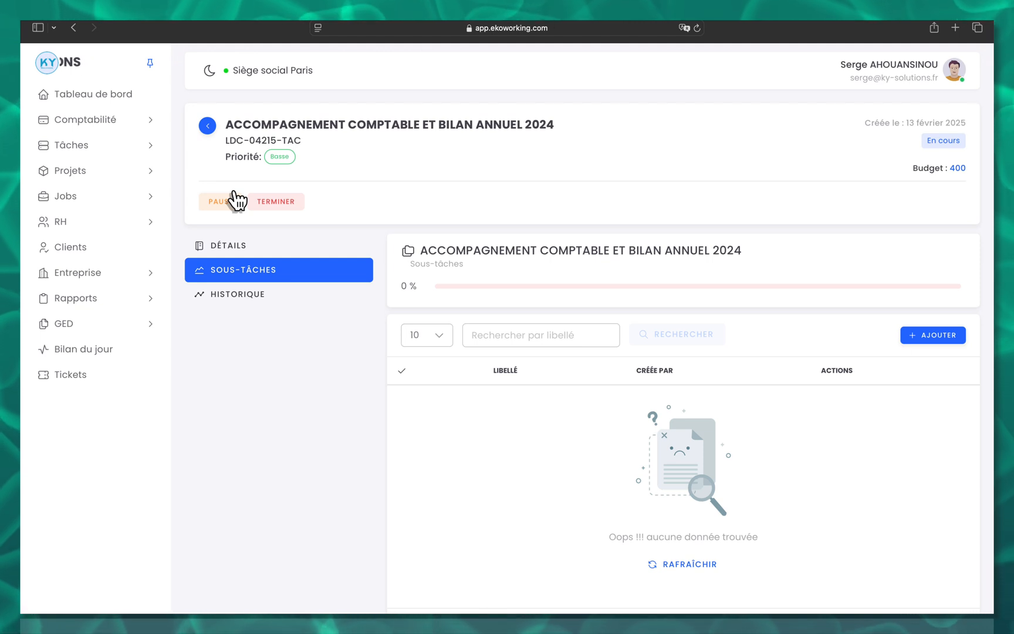
# - Expand the Comptabilité section of the navigation to reveal its entries
pyautogui.click(106, 123)
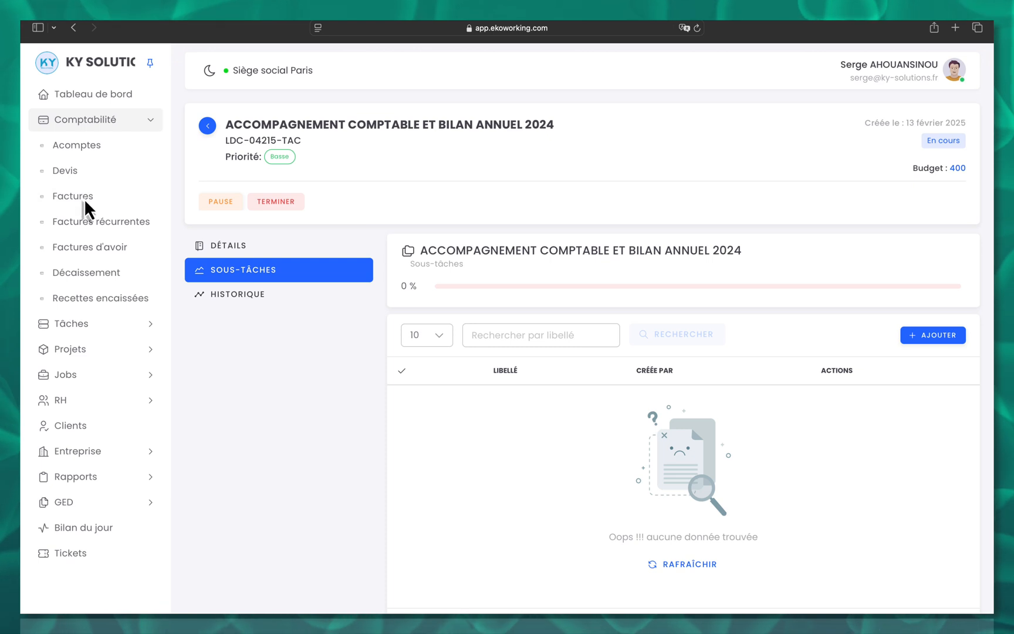
# - Add a subtask labelled Accompagnement comptable to the task, without a description
pyautogui.click(938, 336)
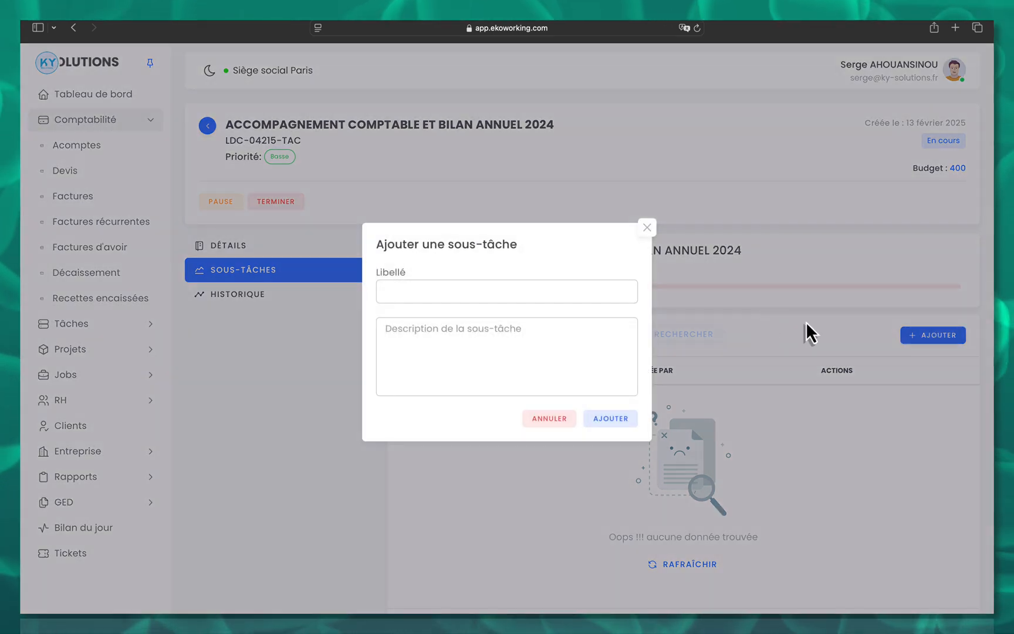
pyautogui.click(473, 290)
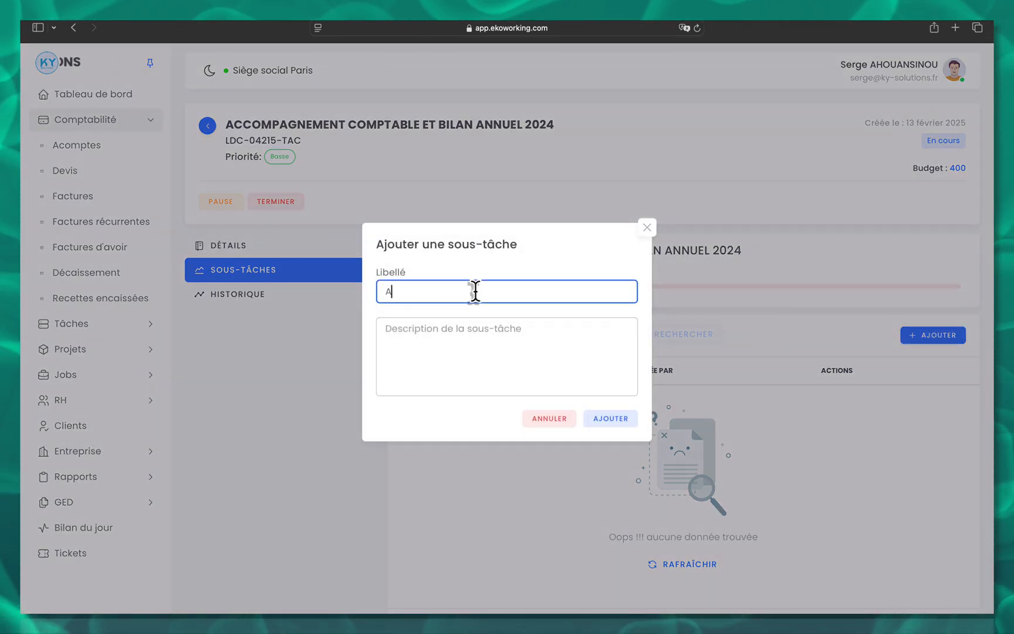
pyautogui.write('Accompagne')
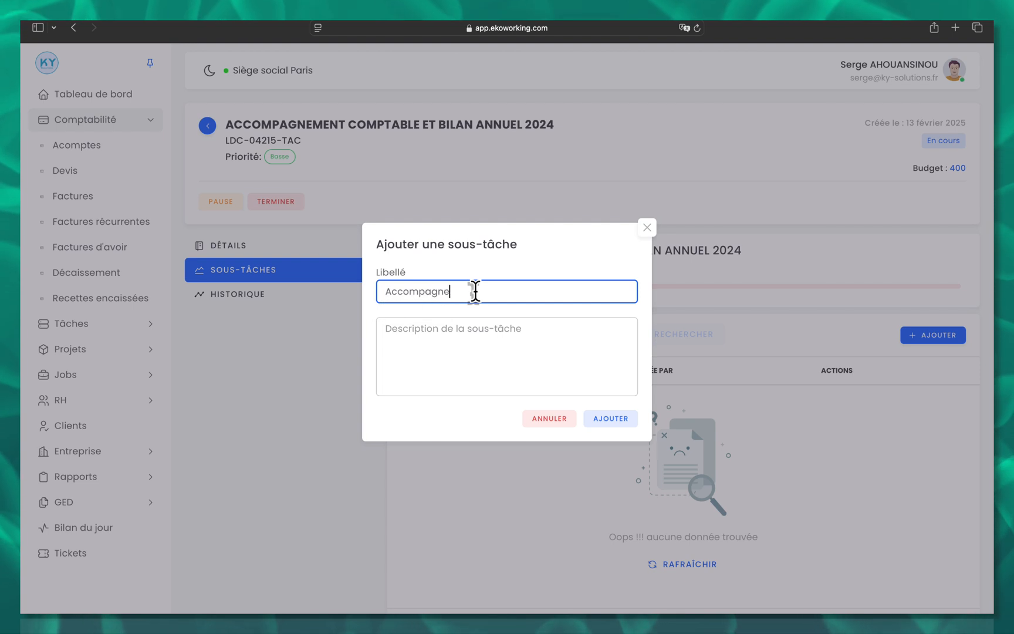
pyautogui.write('ment comptabl')
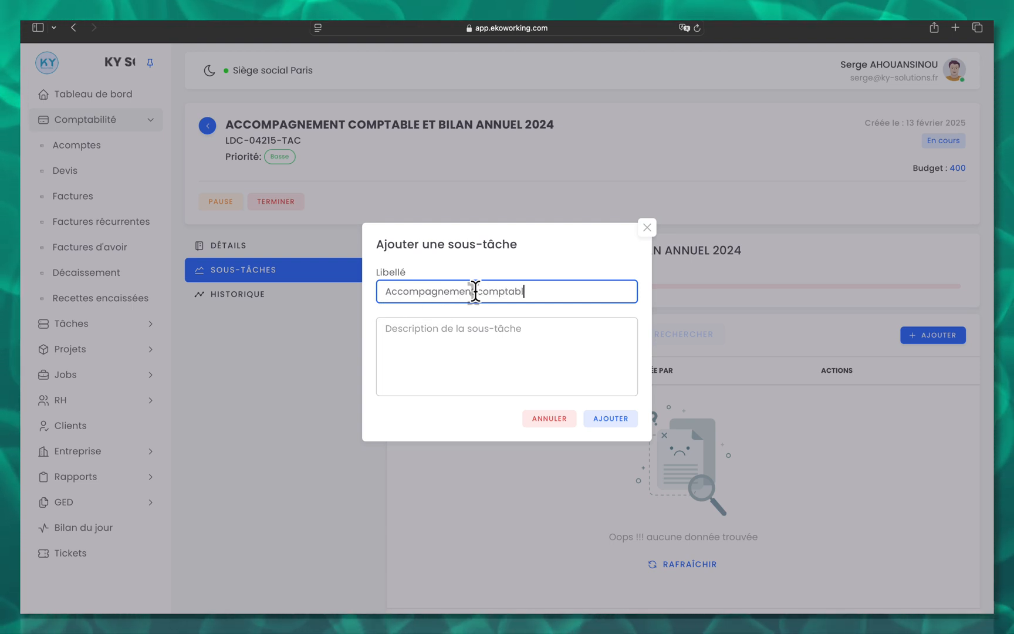
pyautogui.write('e')
pyautogui.click(602, 419)
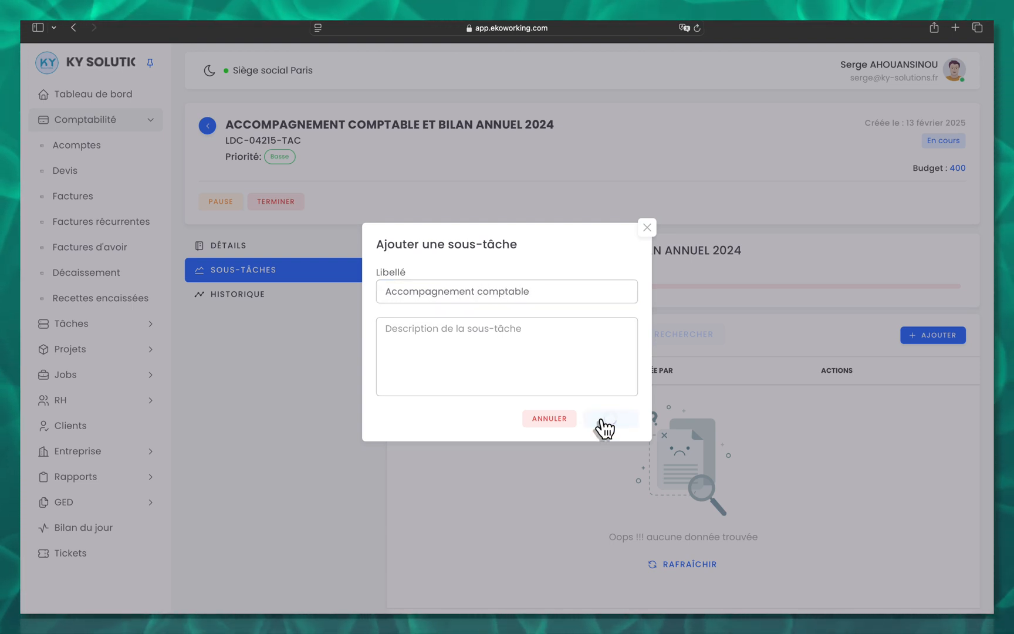
# - Add a second subtask labelled Bilan annuel 2024 to the task, without a description
pyautogui.click(934, 335)
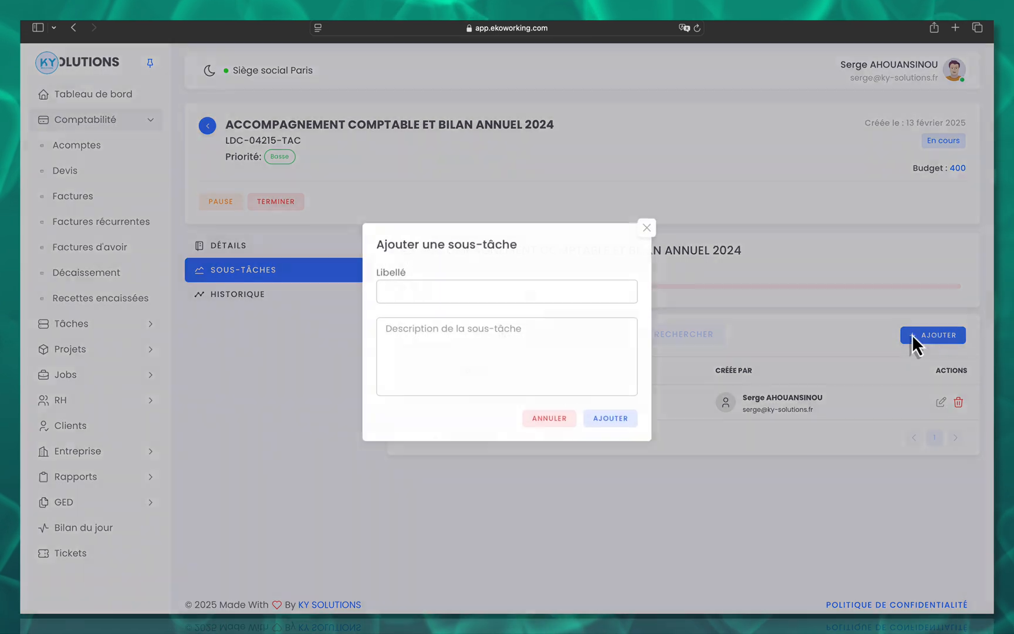
pyautogui.click(476, 292)
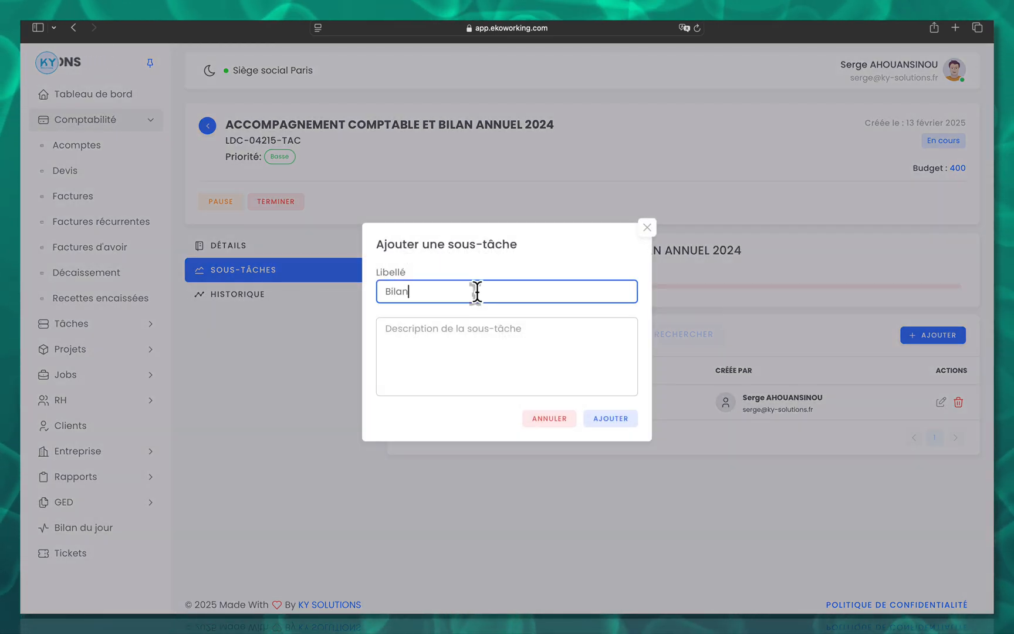
pyautogui.write('Bilan annuel ')
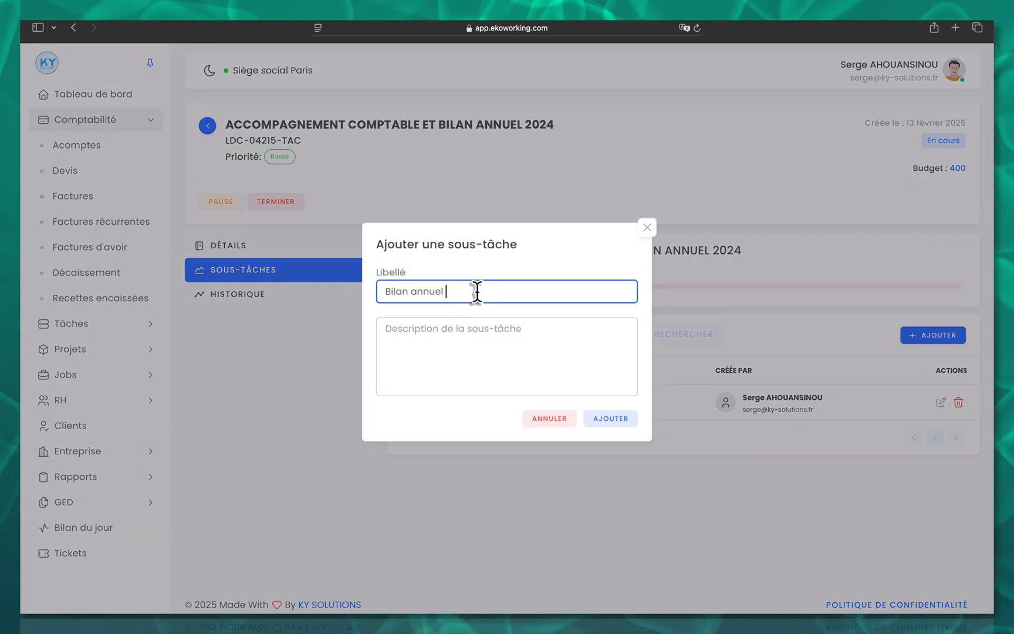
pyautogui.write('2024')
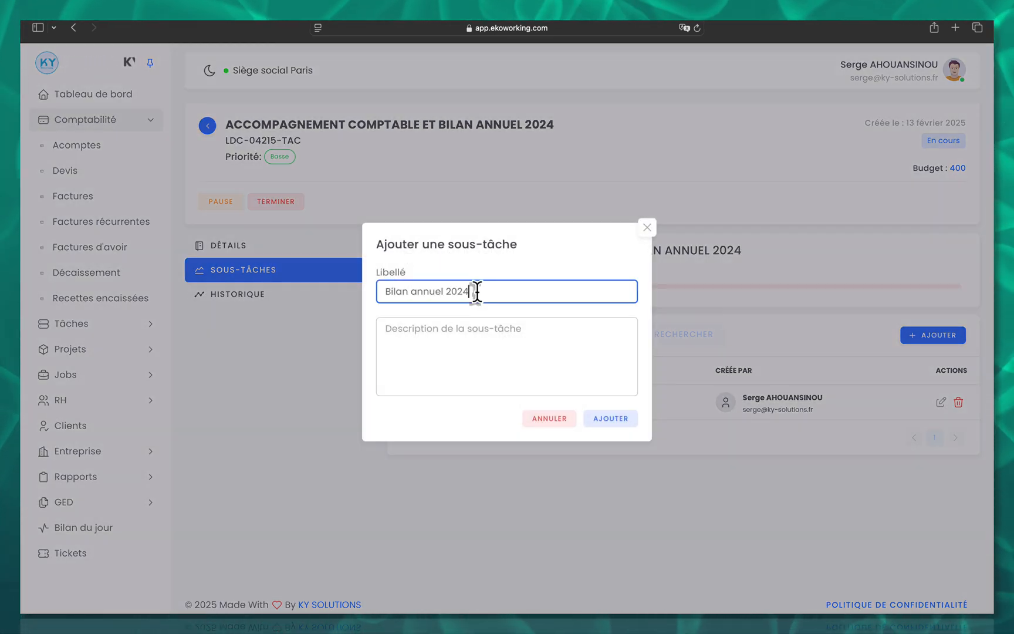
pyautogui.click(616, 420)
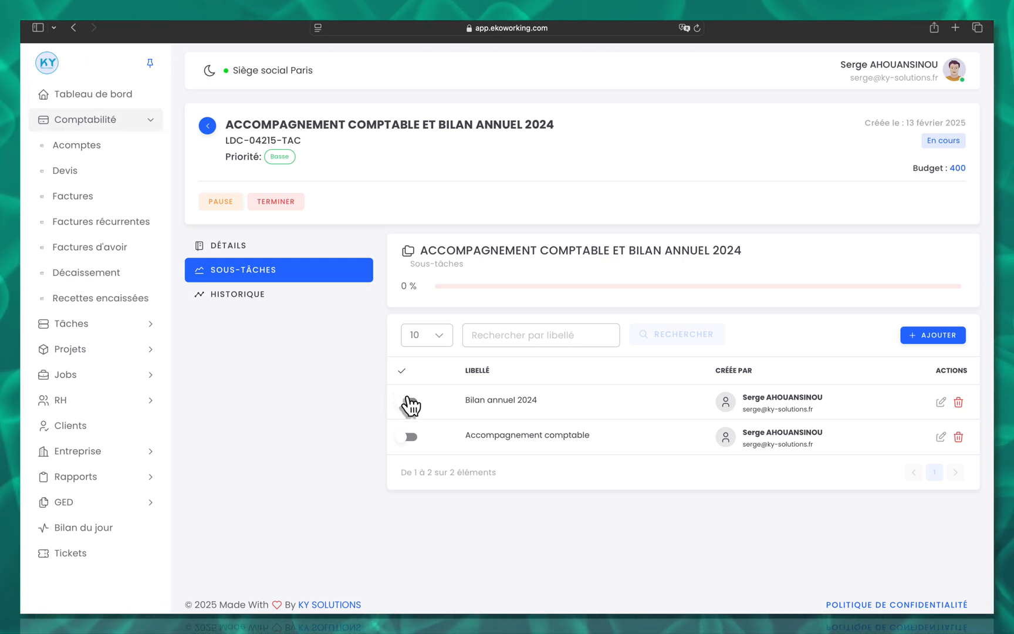
pyautogui.moveTo(222, 122); pyautogui.dragTo(549, 121)
pyautogui.click(446, 148)
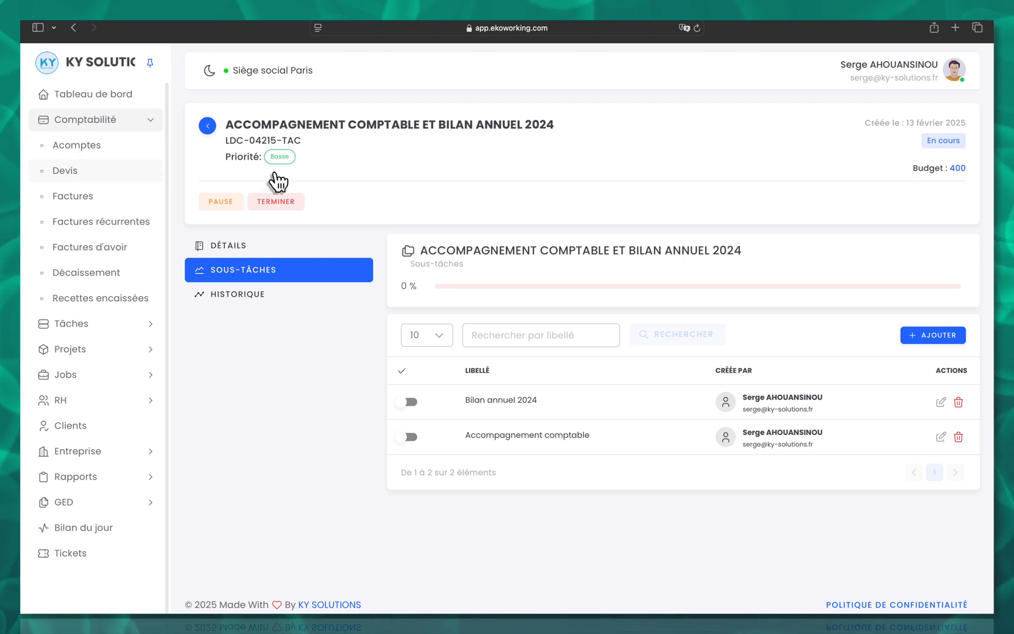
# - Go to the Factures list of issued invoices and open a blank new invoice
pyautogui.click(92, 206)
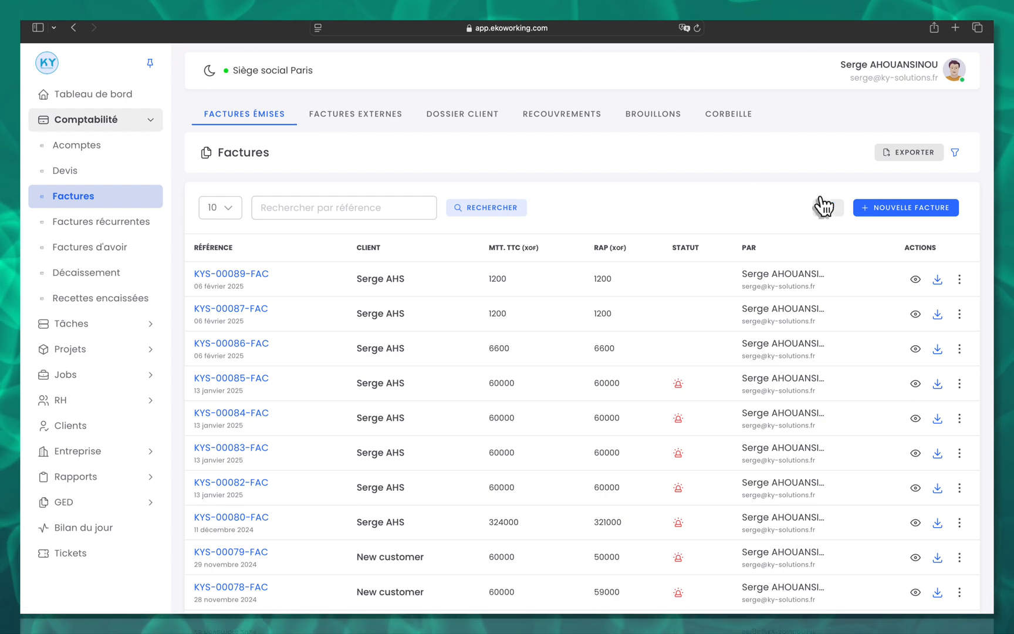
pyautogui.click(908, 213)
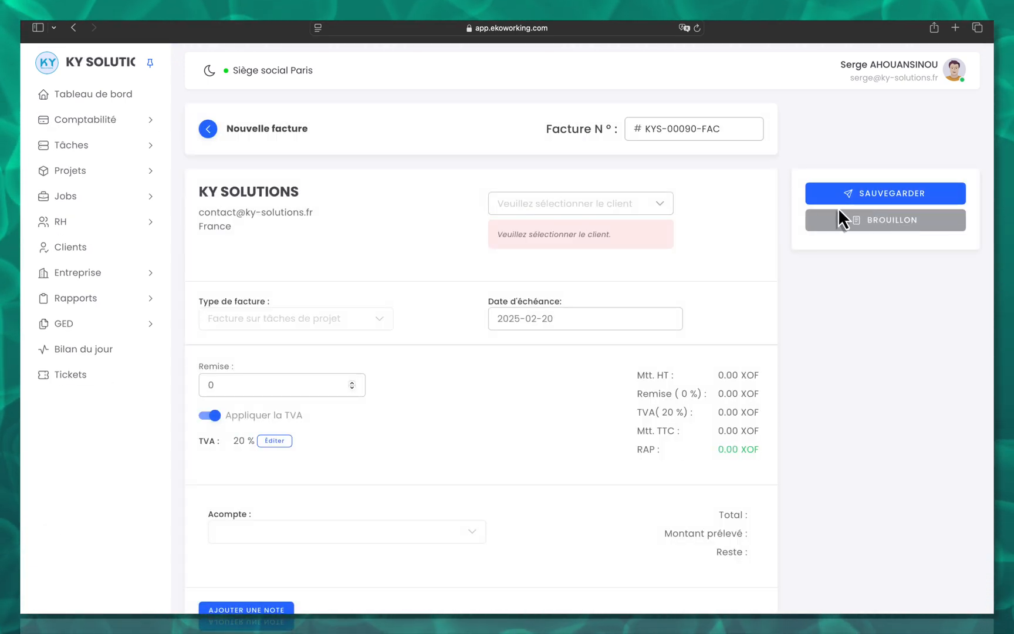
# - Select the invoice's client from the client list and set the invoice type to Facture pour prestations
pyautogui.click(581, 209)
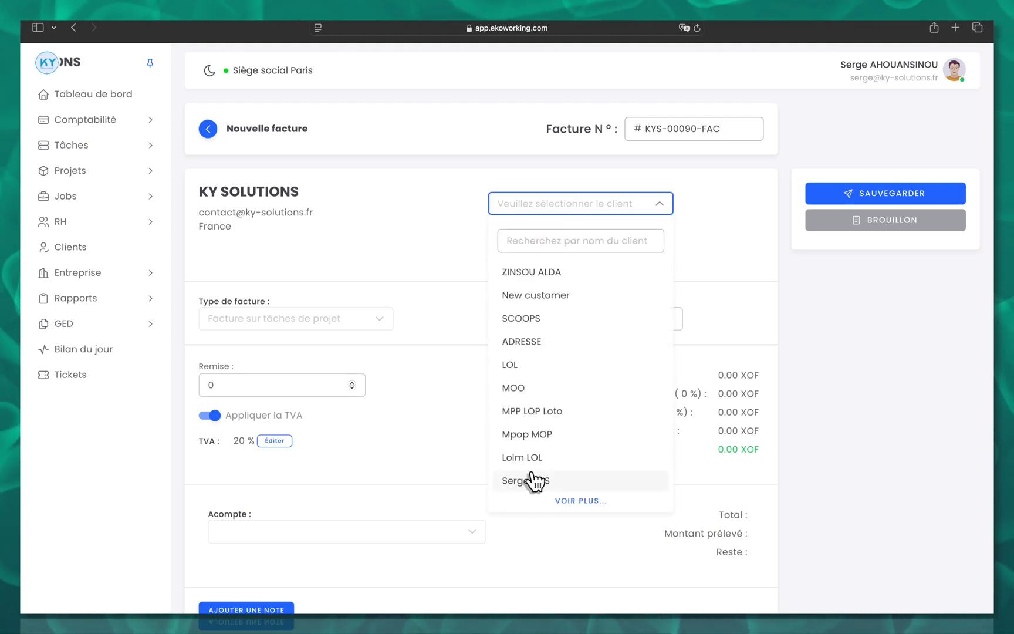
pyautogui.click(530, 481)
pyautogui.scroll(-3, 440, 270)
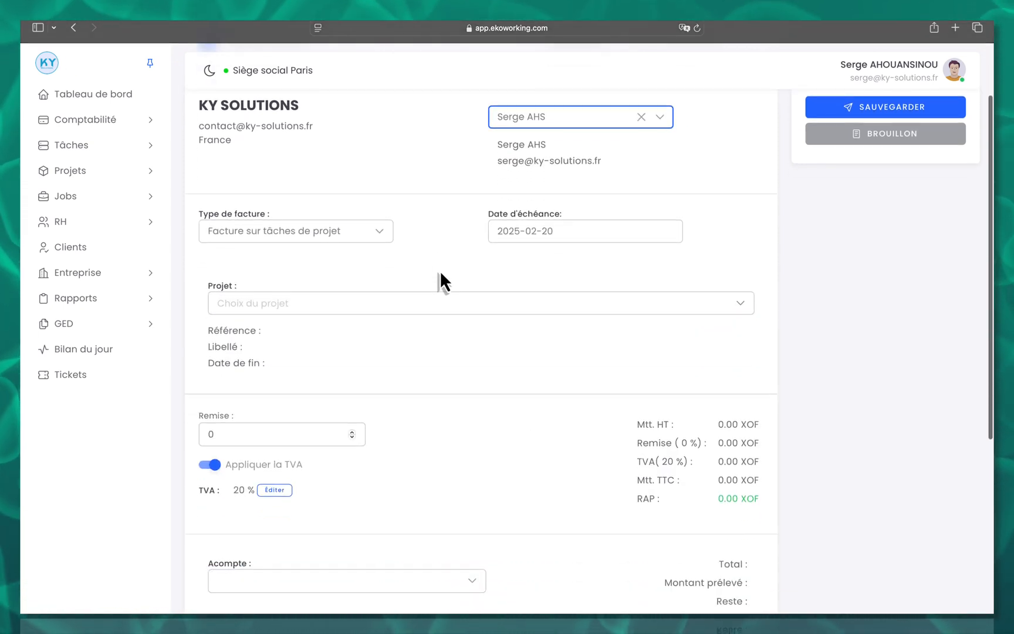
pyautogui.click(337, 240)
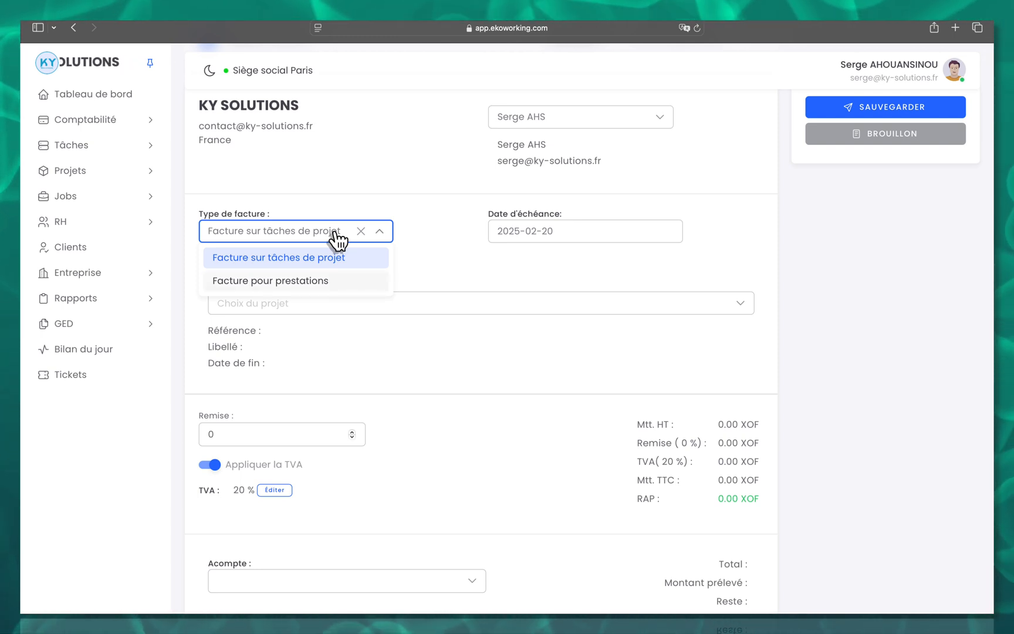
pyautogui.click(313, 288)
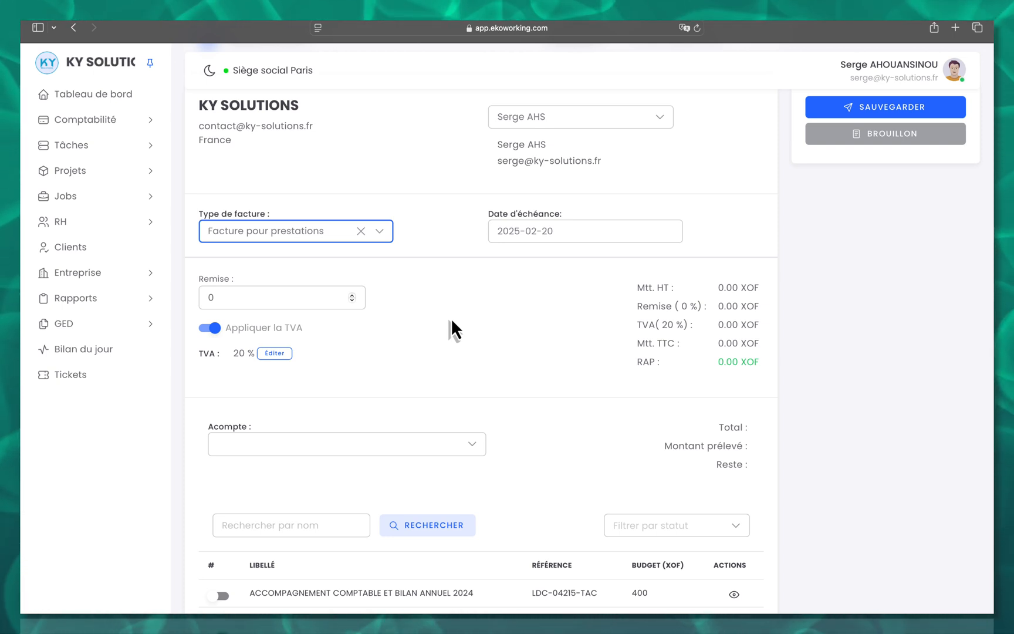
# - Include the ACCOMPAGNEMENT COMPTABLE ET BILAN ANNUEL 2024 task in the invoice
pyautogui.scroll(-5, 451, 317)
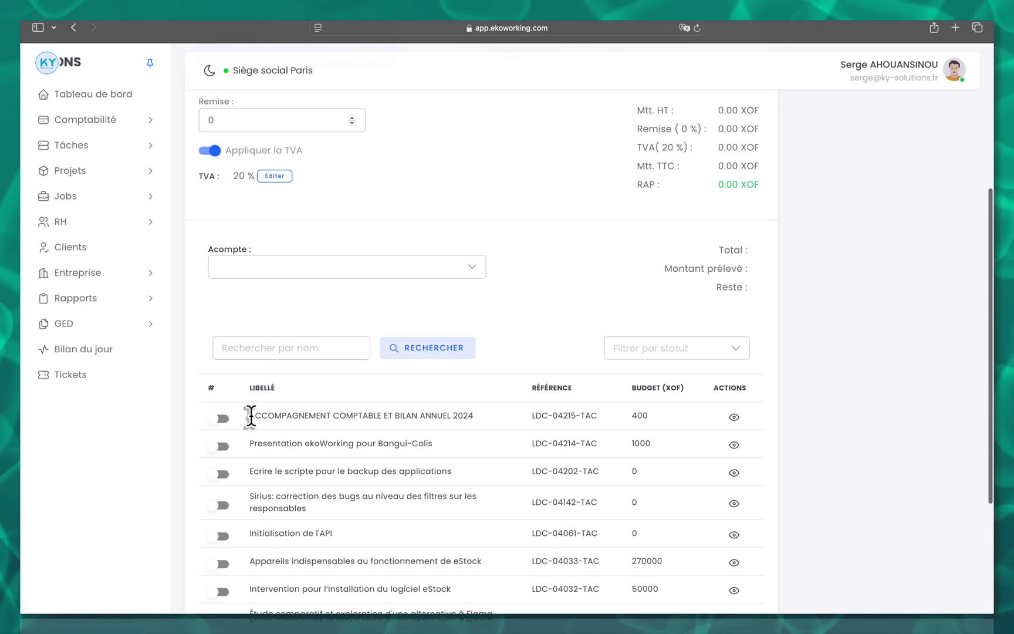
pyautogui.moveTo(248, 416); pyautogui.dragTo(481, 416)
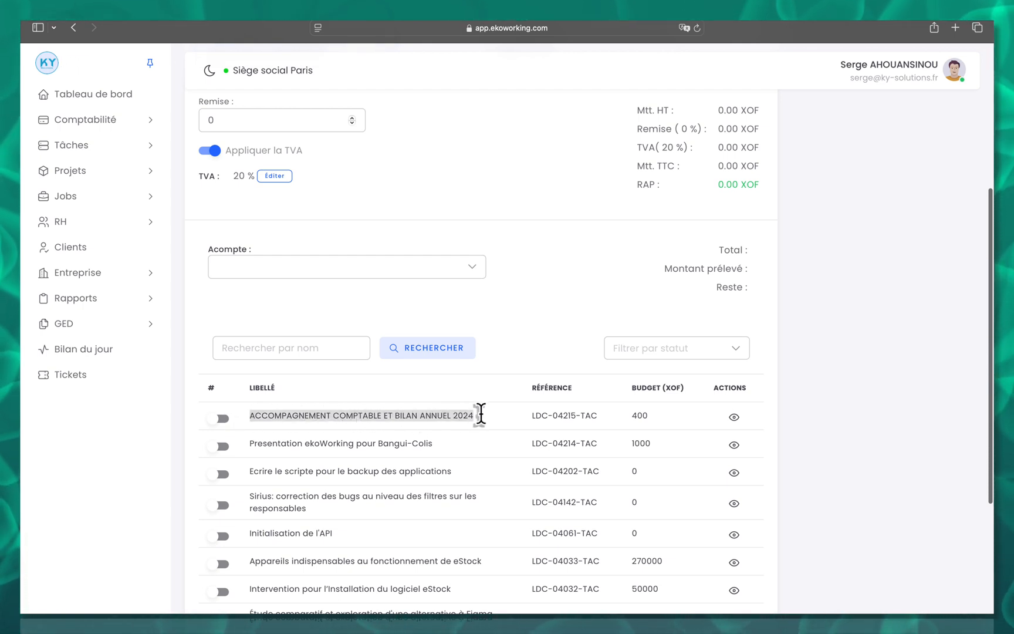
pyautogui.click(461, 417)
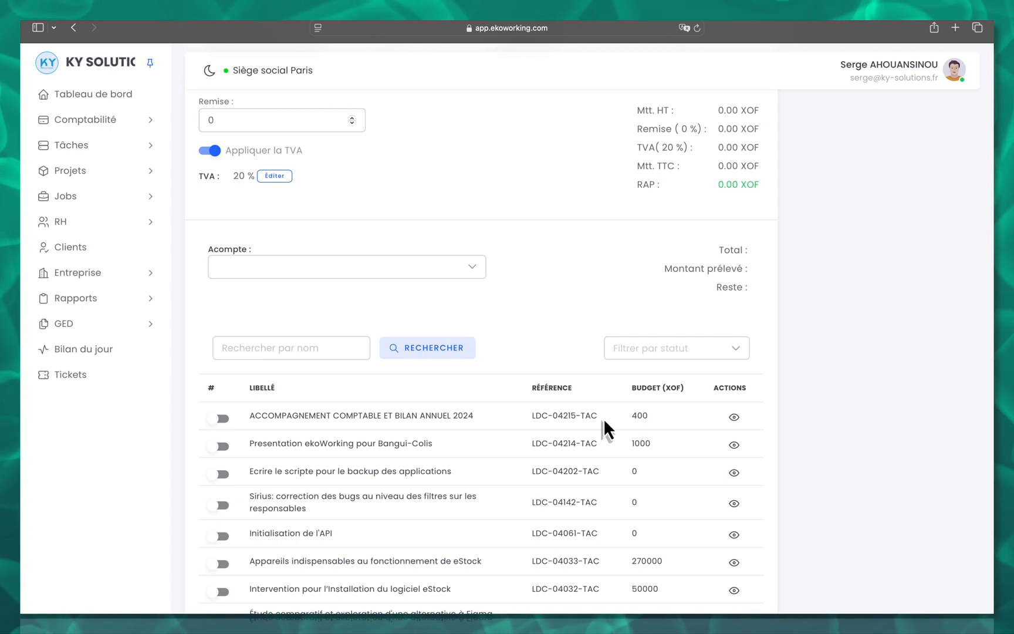
pyautogui.click(224, 419)
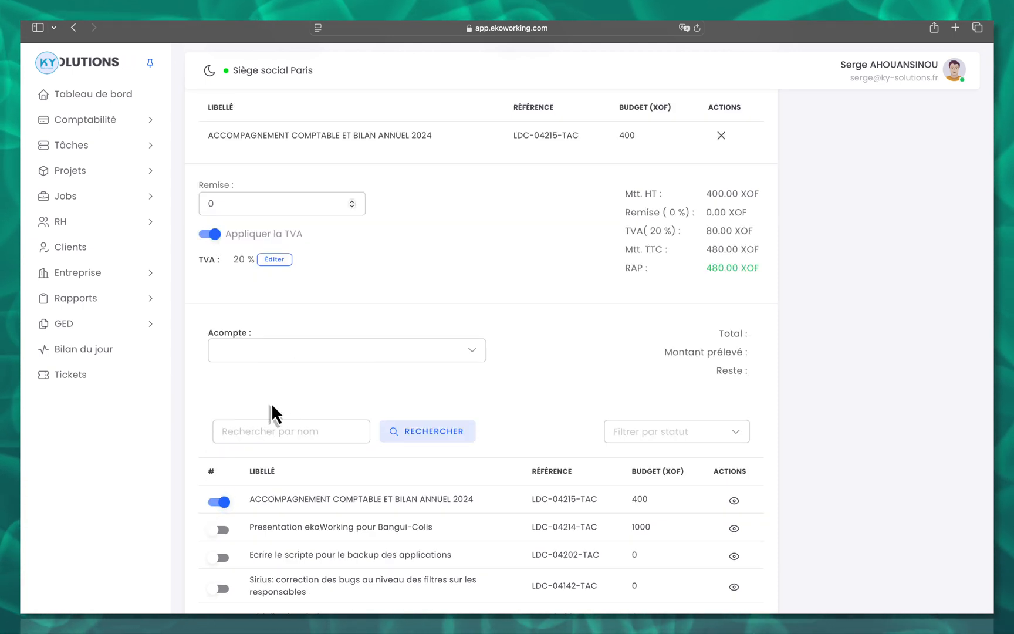
# - Remove the ACCOMPAGNEMENT COMPTABLE ET BILAN ANNUEL 2024 line from the invoice's billed items
pyautogui.scroll(3, 521, 326)
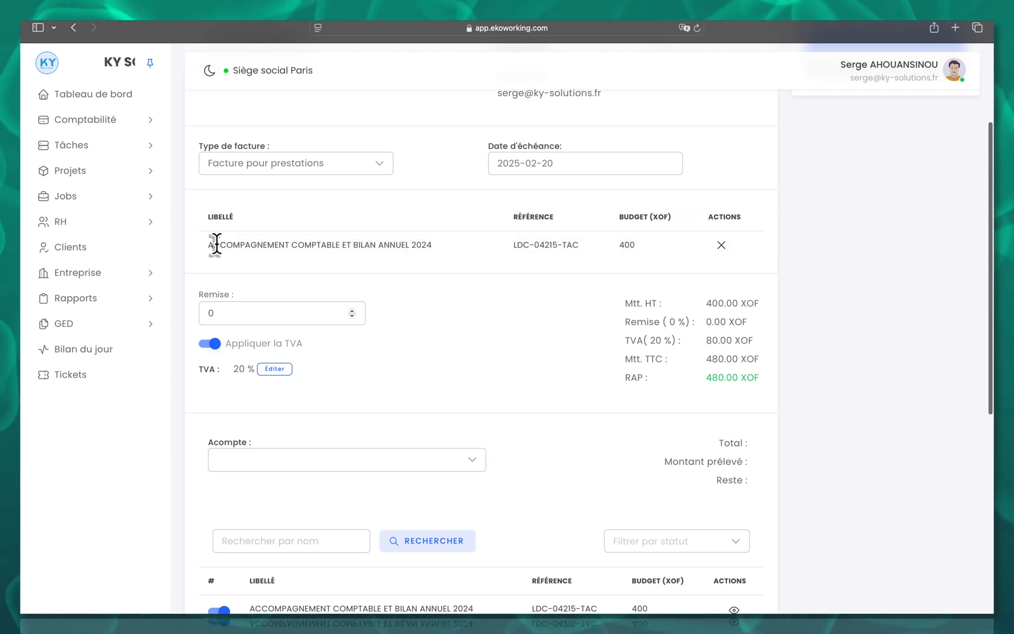
pyautogui.moveTo(206, 245); pyautogui.dragTo(523, 246)
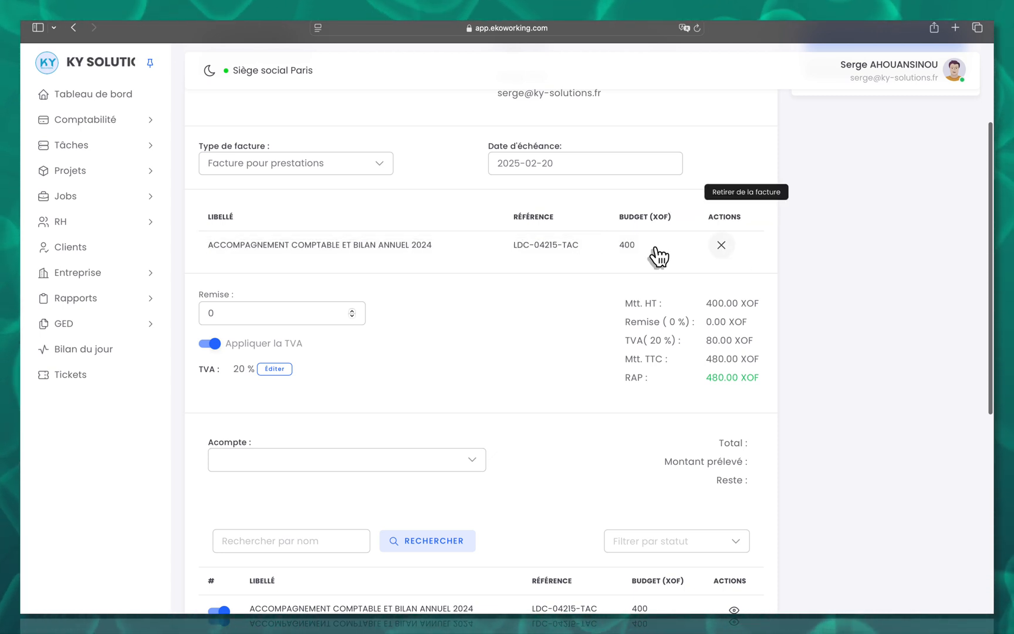
pyautogui.click(722, 245)
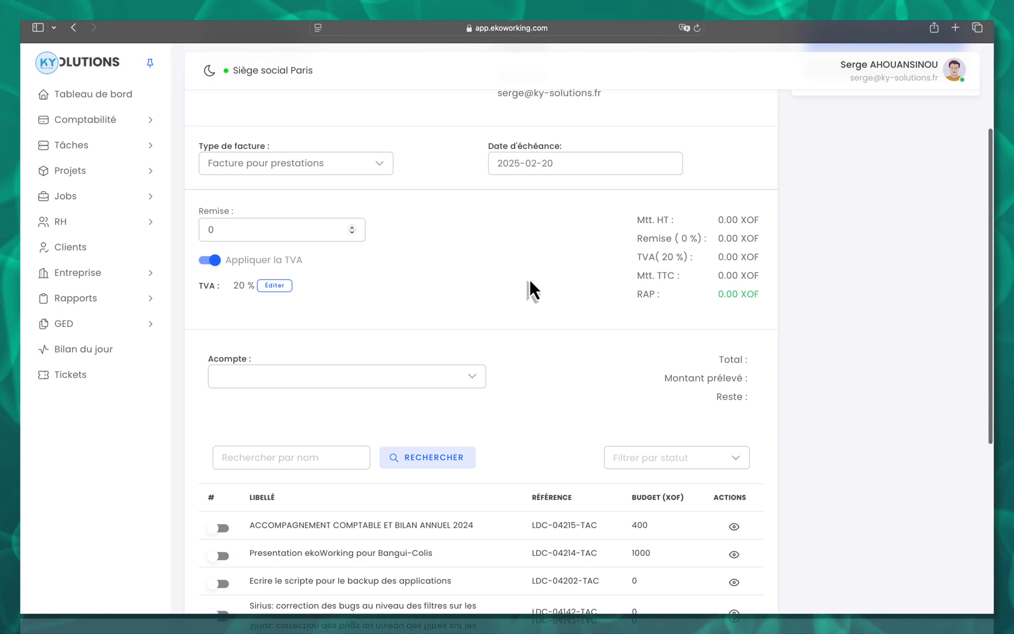
# - Put the ACCOMPAGNEMENT COMPTABLE ET BILAN ANNUEL 2024 task back on the invoice
pyautogui.scroll(-2, 378, 379)
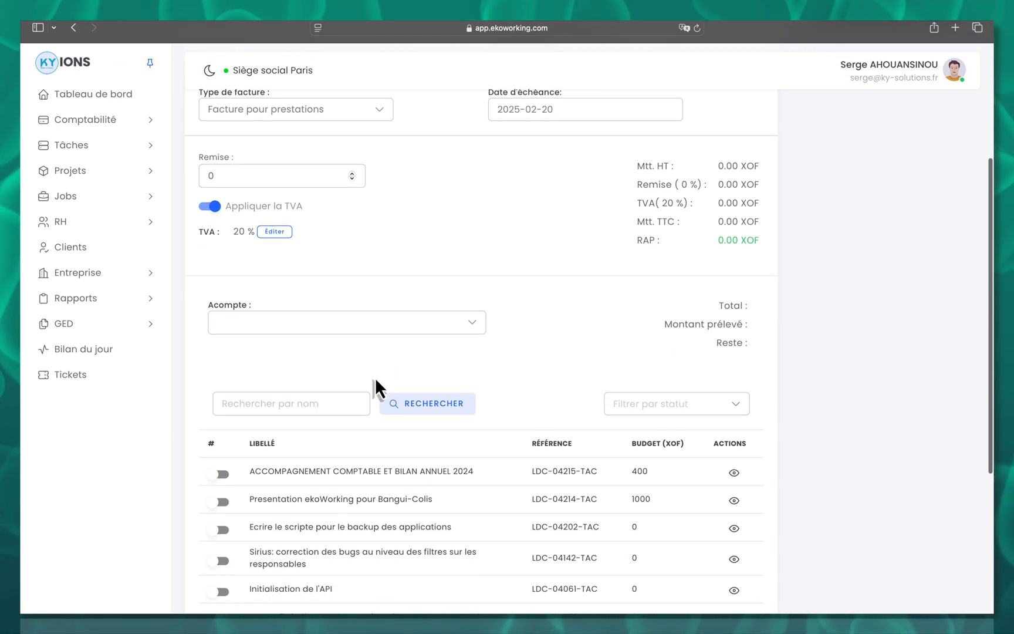
pyautogui.click(224, 476)
pyautogui.scroll(3, 224, 485)
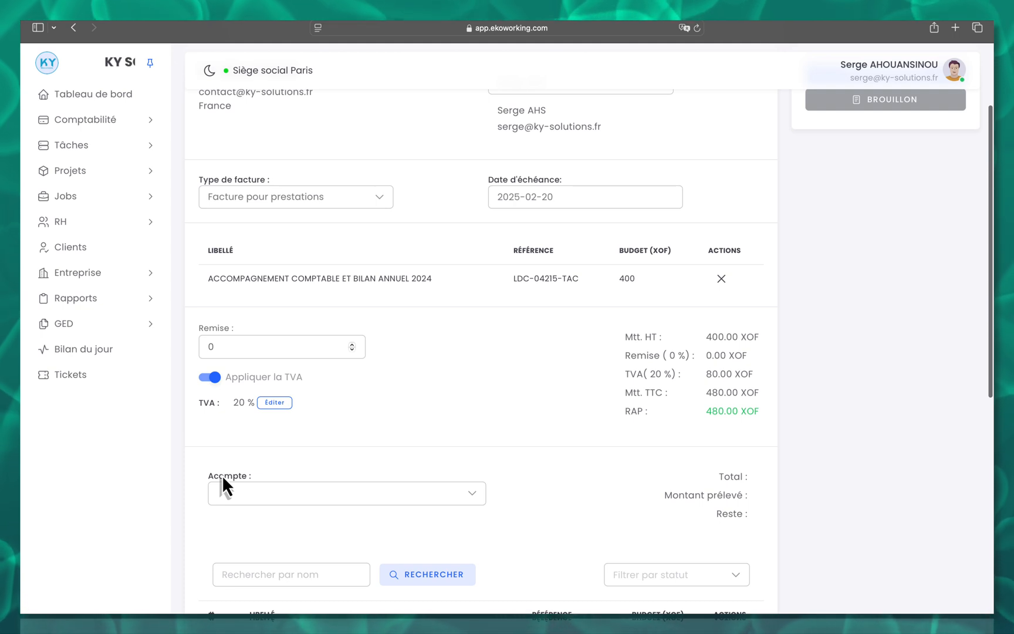
pyautogui.scroll(-2, 222, 475)
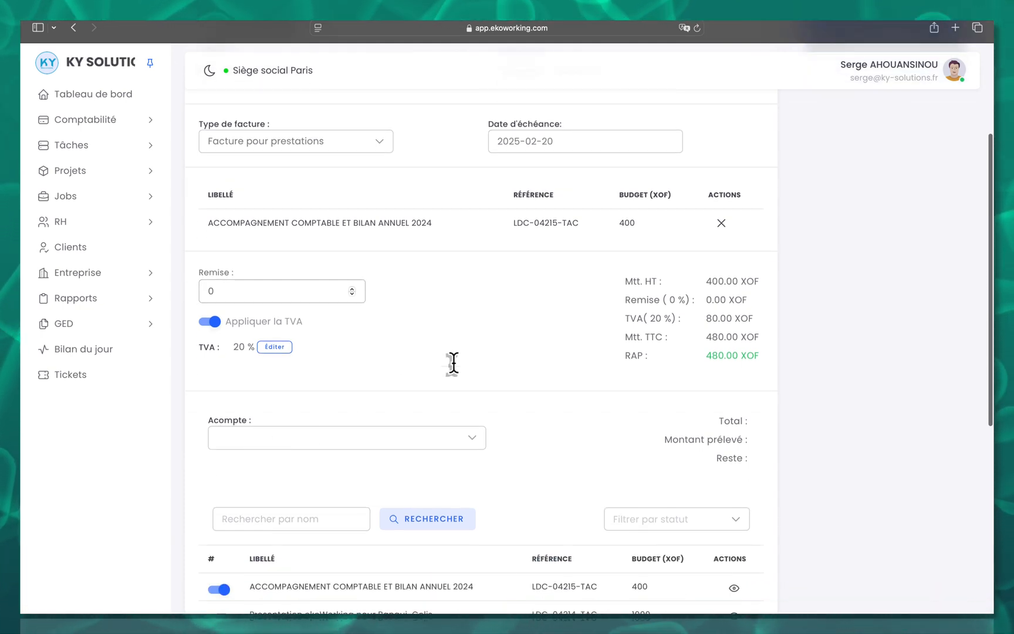
# - Review the invoice's amounts summary, and try switching VAT off and back on
pyautogui.moveTo(623, 282); pyautogui.dragTo(756, 356)
pyautogui.click(756, 357)
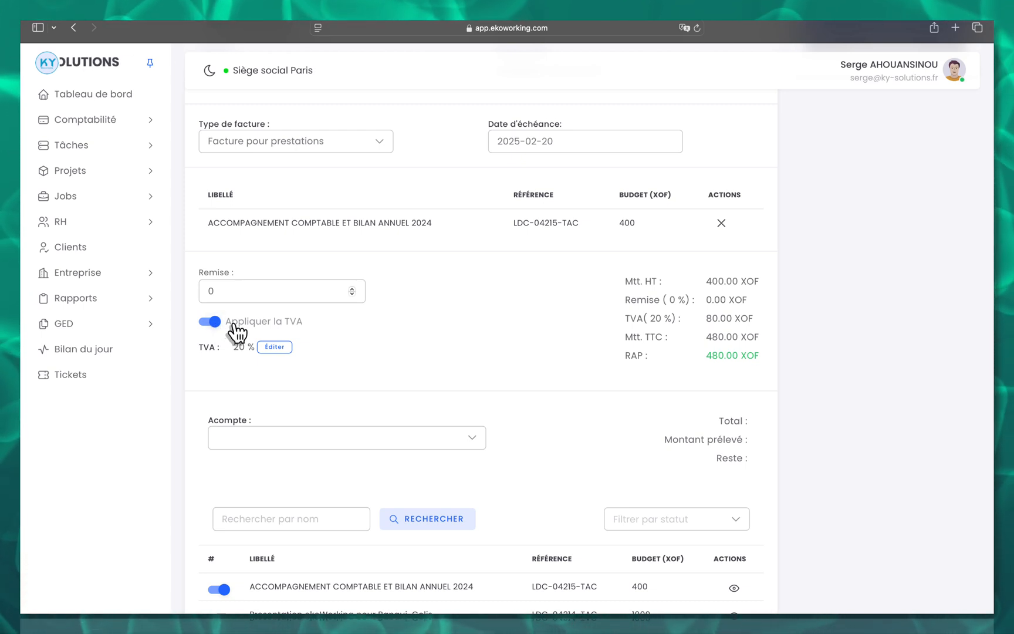
pyautogui.click(257, 323)
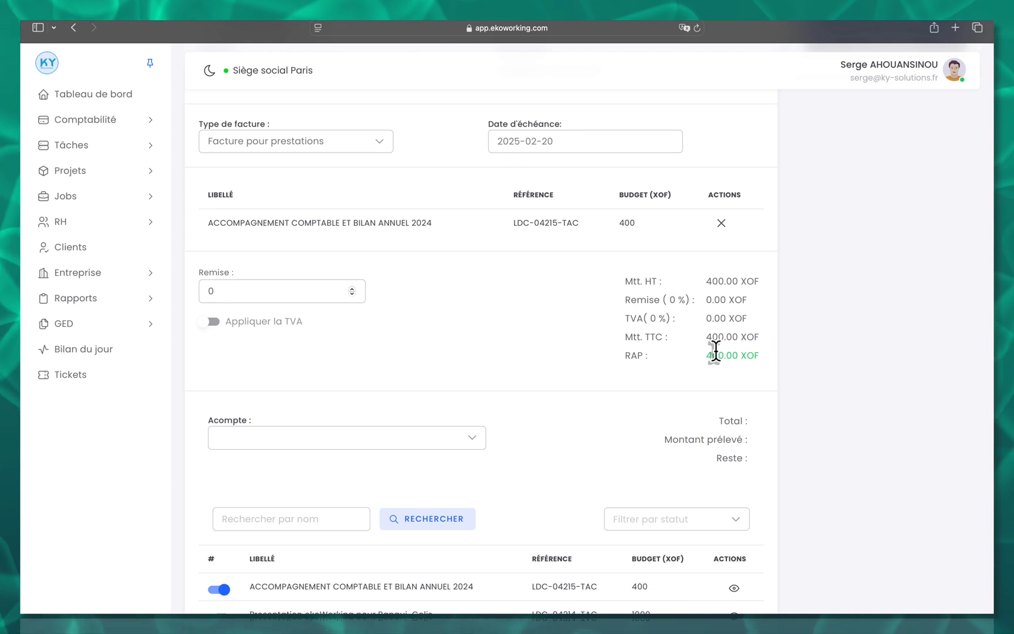
pyautogui.click(213, 322)
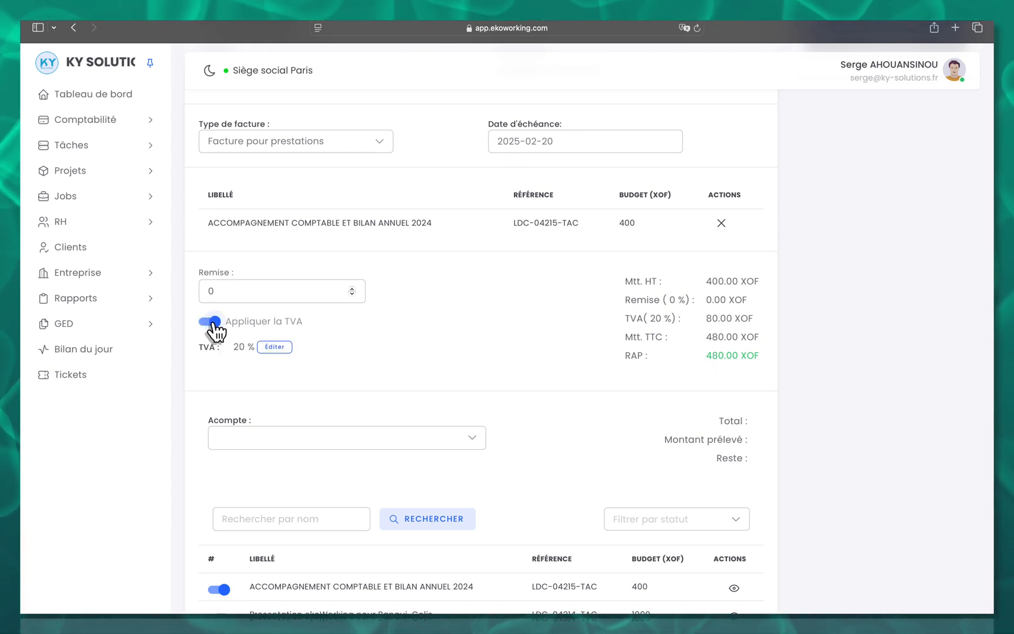
# - Try a VAT rate of 10 % on the invoice, and restore and save the rate of 20 %
pyautogui.click(275, 349)
pyautogui.click(310, 351)
pyautogui.write('1')
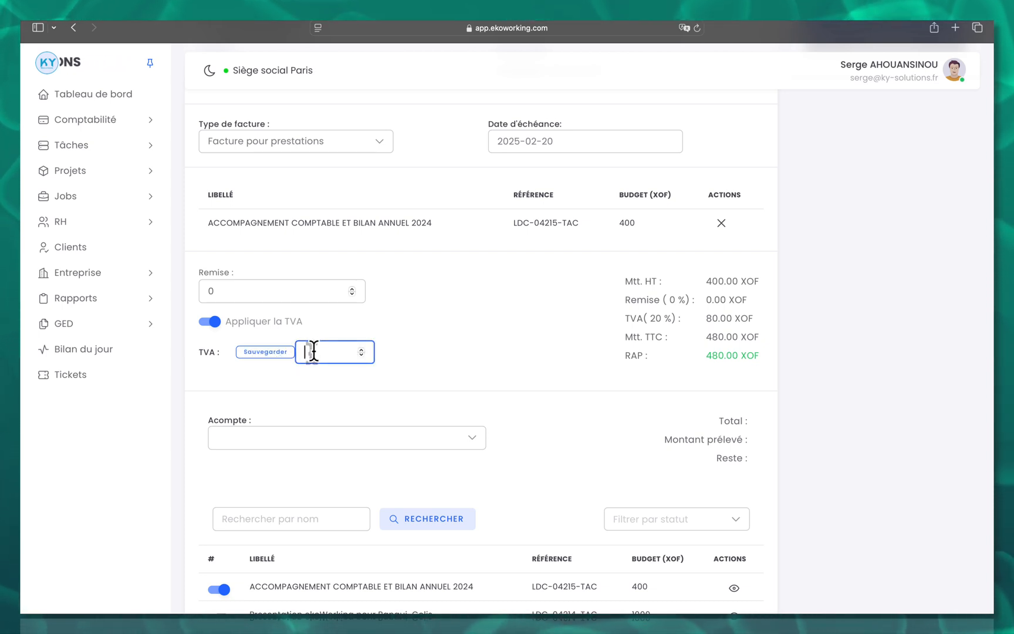
pyautogui.write('0')
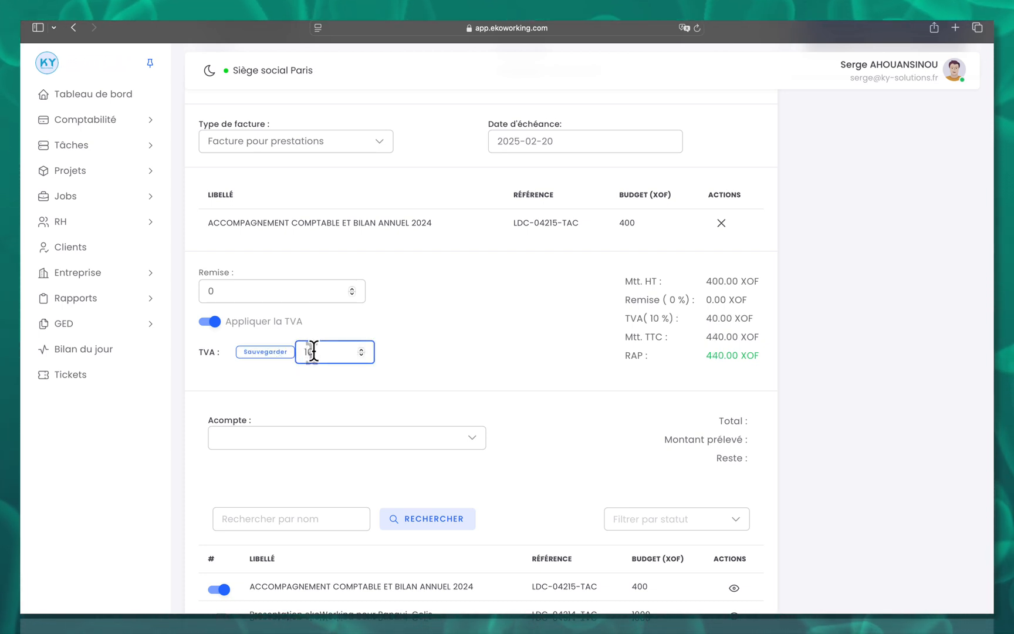
pyautogui.press('BackSpace')
pyautogui.press('BackSpace')
pyautogui.write('20')
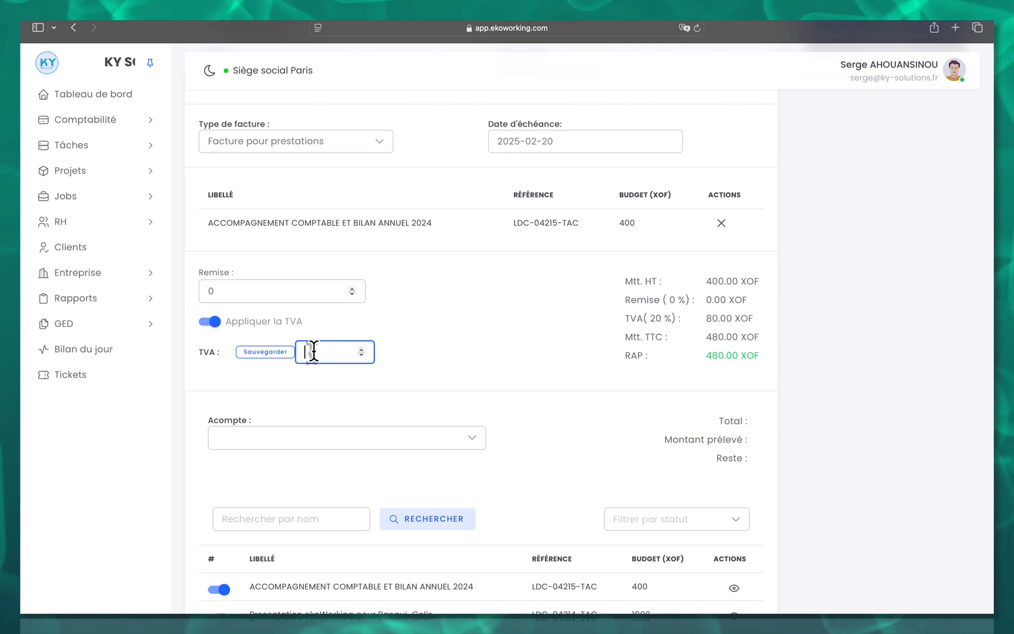
pyautogui.click(269, 353)
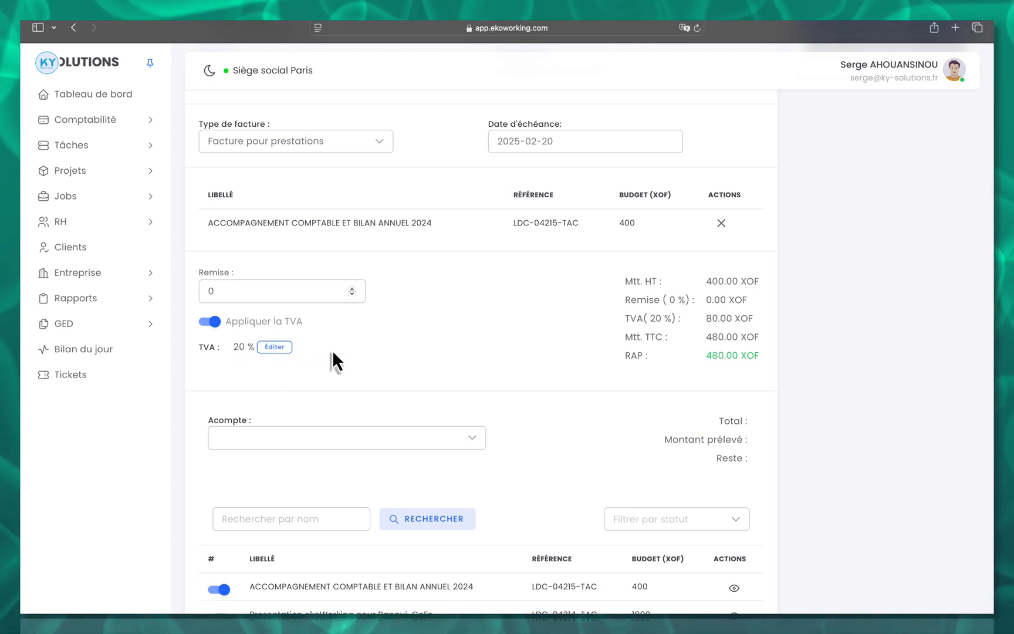
# - Add a note to the invoice with the default text
pyautogui.scroll(-10, 463, 328)
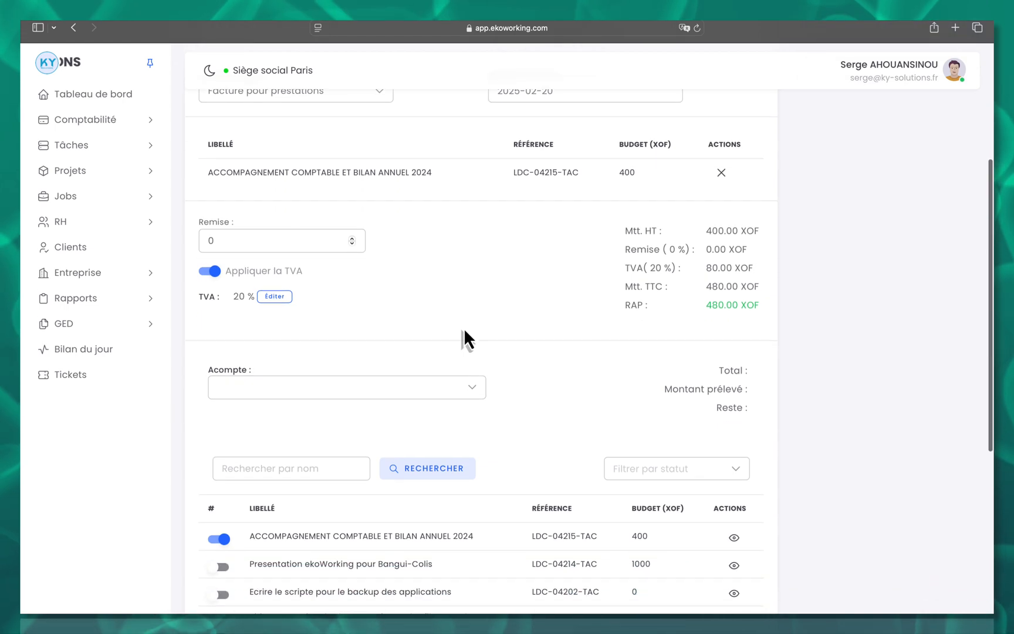
pyautogui.scroll(5, 521, 327)
pyautogui.scroll(-5, 522, 326)
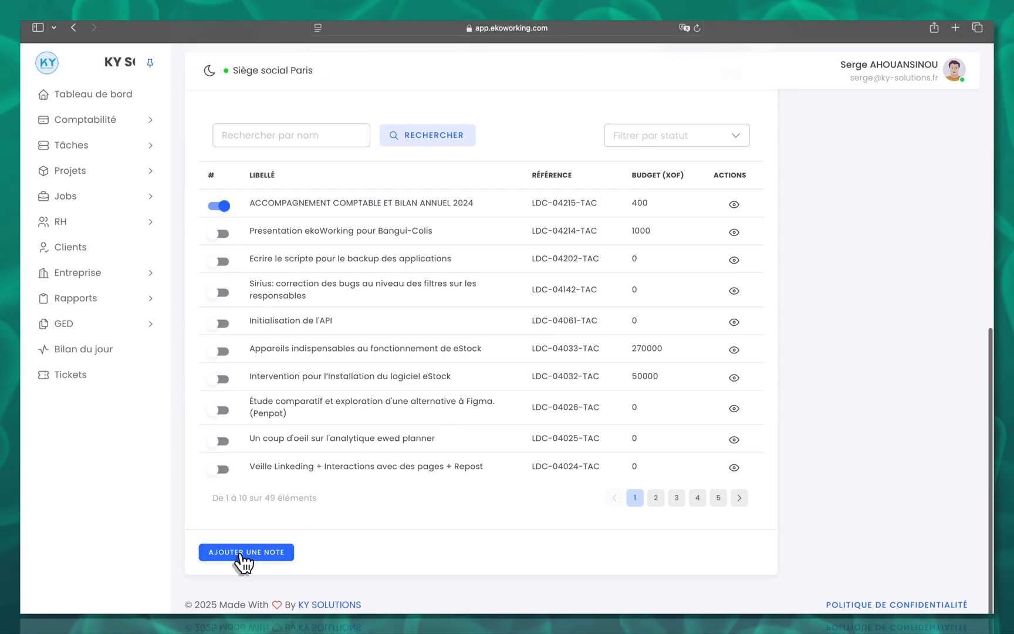
pyautogui.click(244, 553)
pyautogui.scroll(-3, 243, 562)
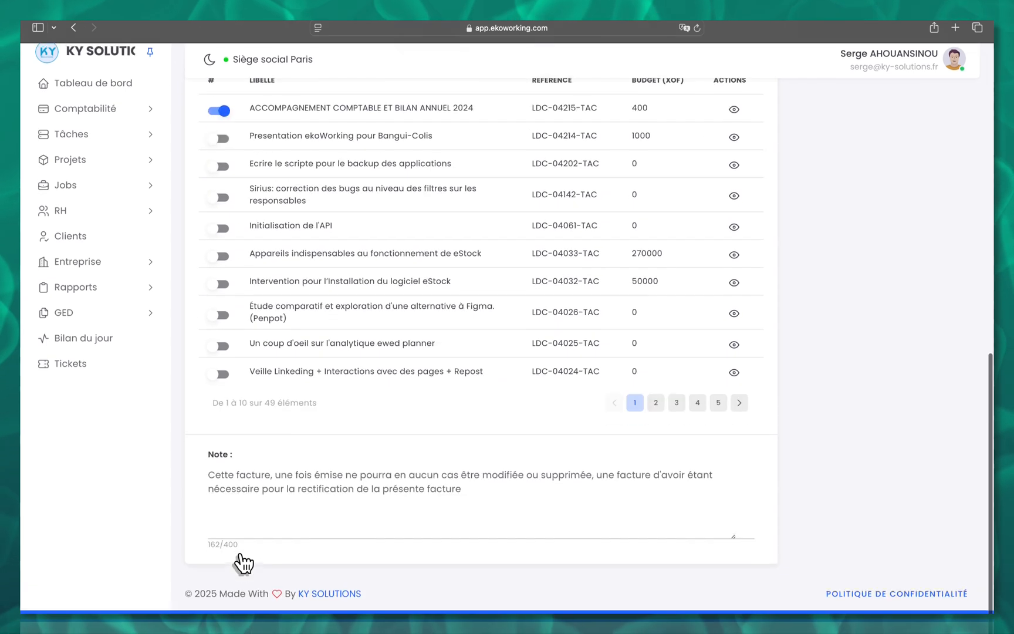
# - Try deleting most of the invoice note's text, and undo the deletion
pyautogui.moveTo(467, 499); pyautogui.dragTo(253, 483)
pyautogui.press('BackSpace')
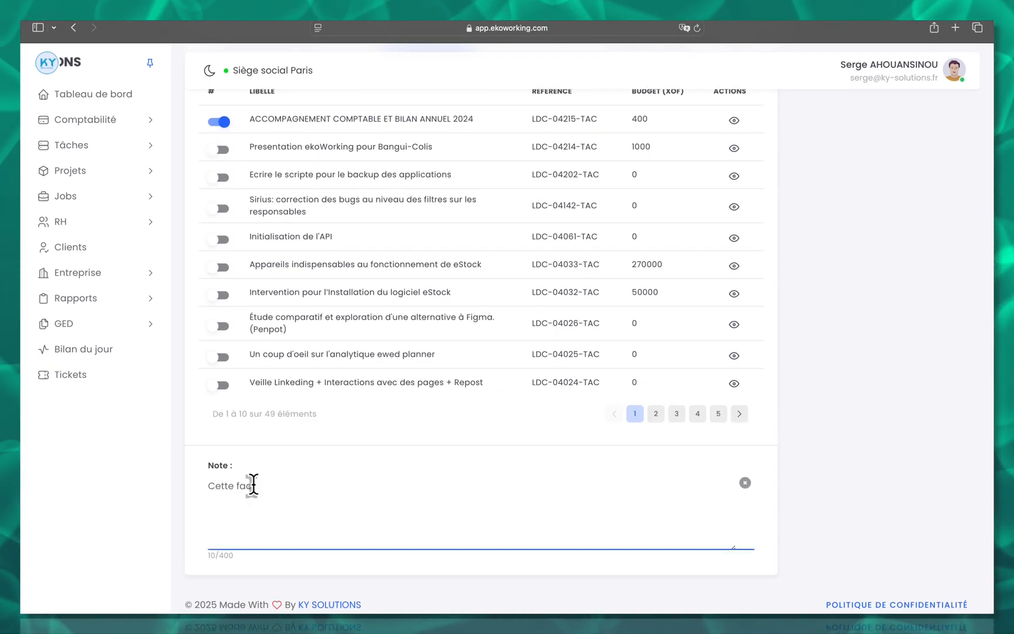
pyautogui.press('super+z')
pyautogui.click(509, 391)
# - Save the new invoice as a final invoice rather than a draft
pyautogui.scroll(5, 510, 389)
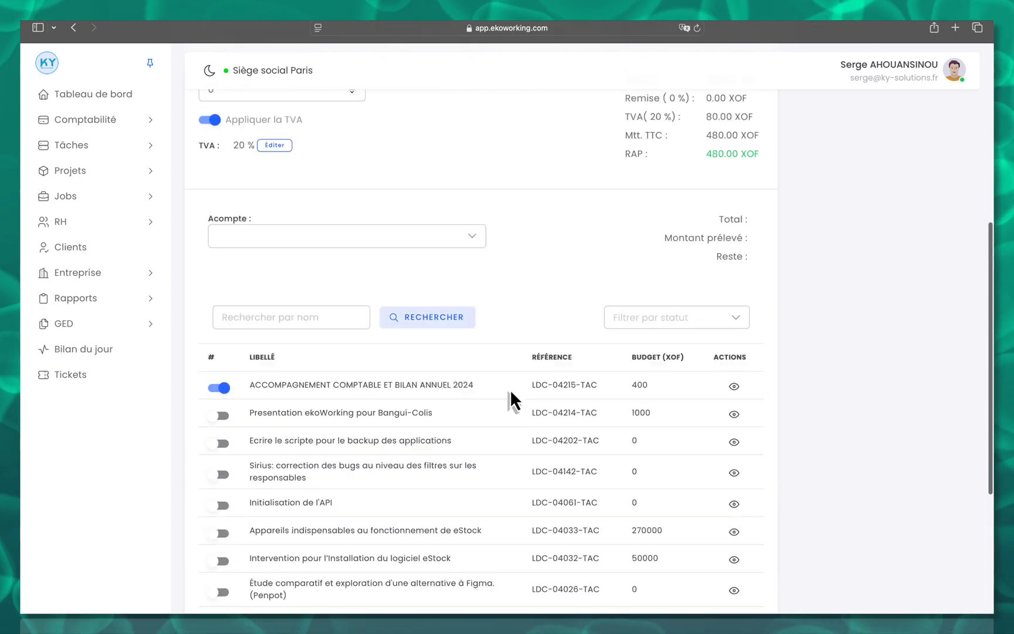
pyautogui.scroll(7, 510, 389)
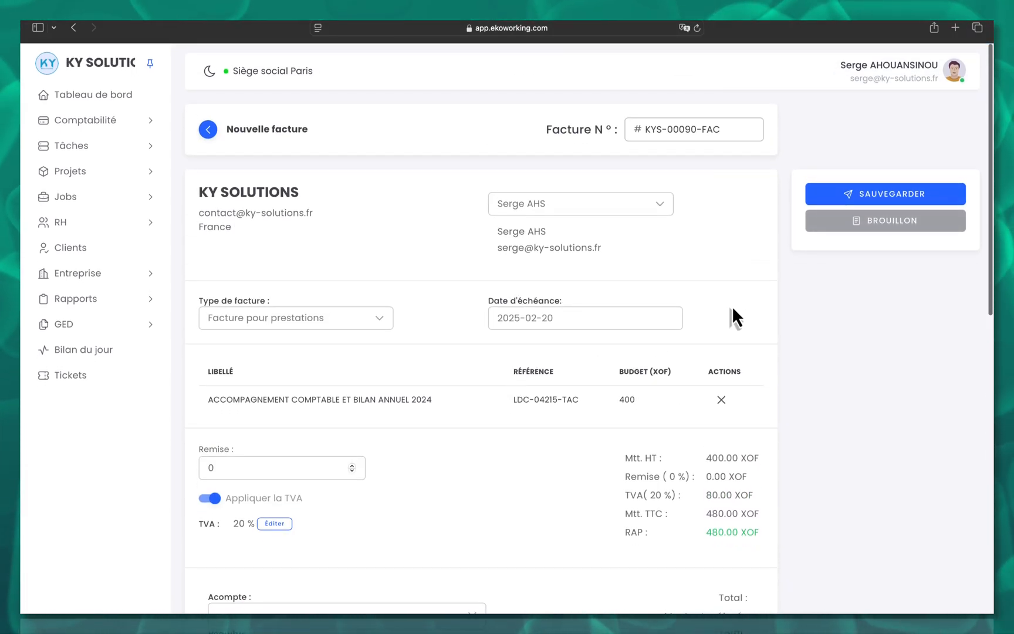
pyautogui.click(900, 204)
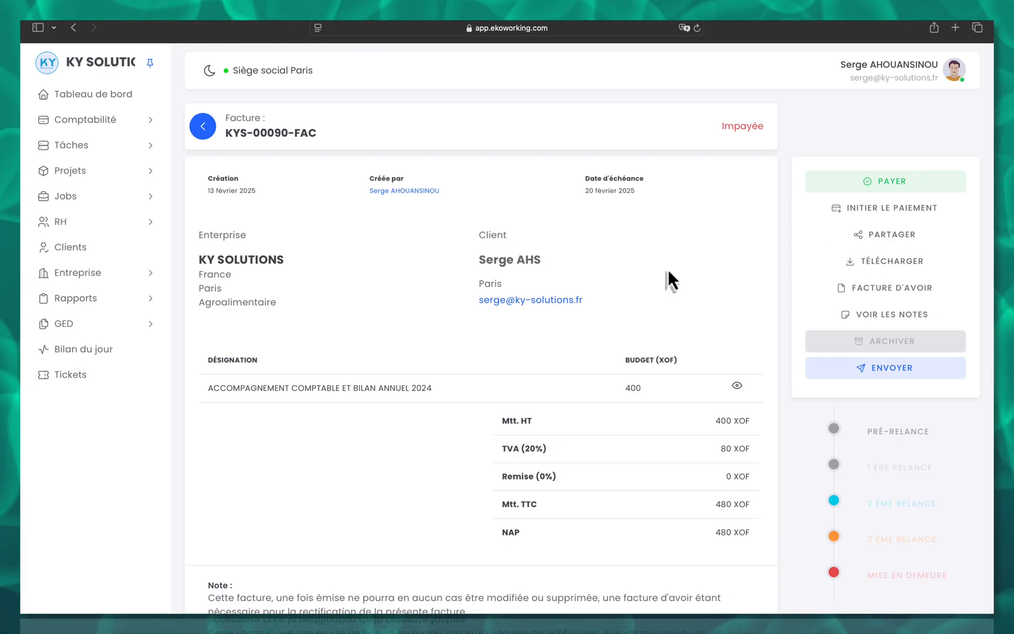
# - Examine the saved invoice's payment status, creation date, creator, due date and billed item
pyautogui.scroll(-2, 668, 272)
pyautogui.scroll(2, 669, 272)
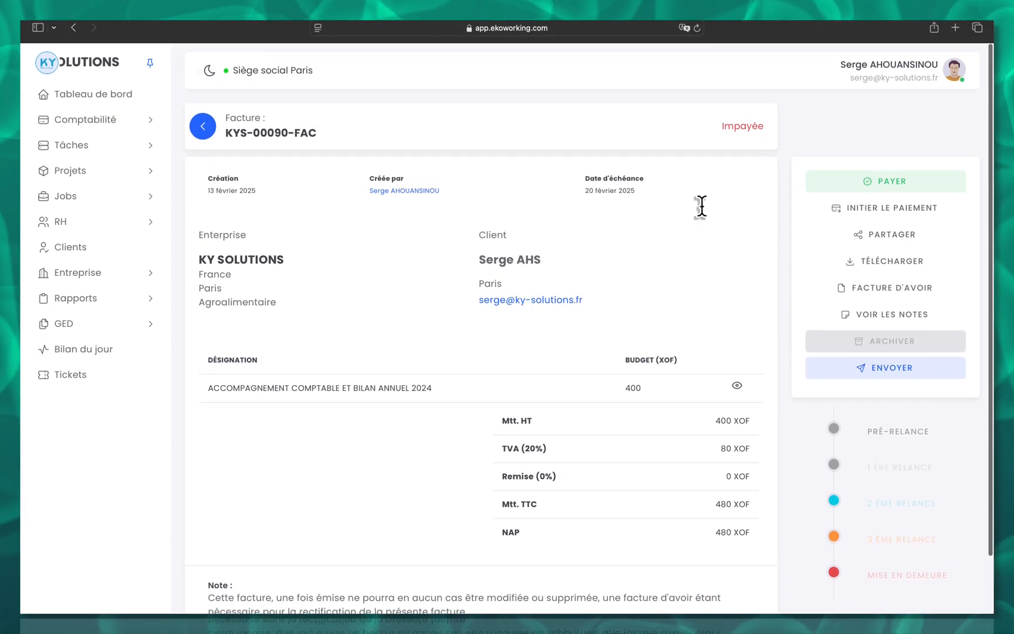
pyautogui.doubleClick(749, 123)
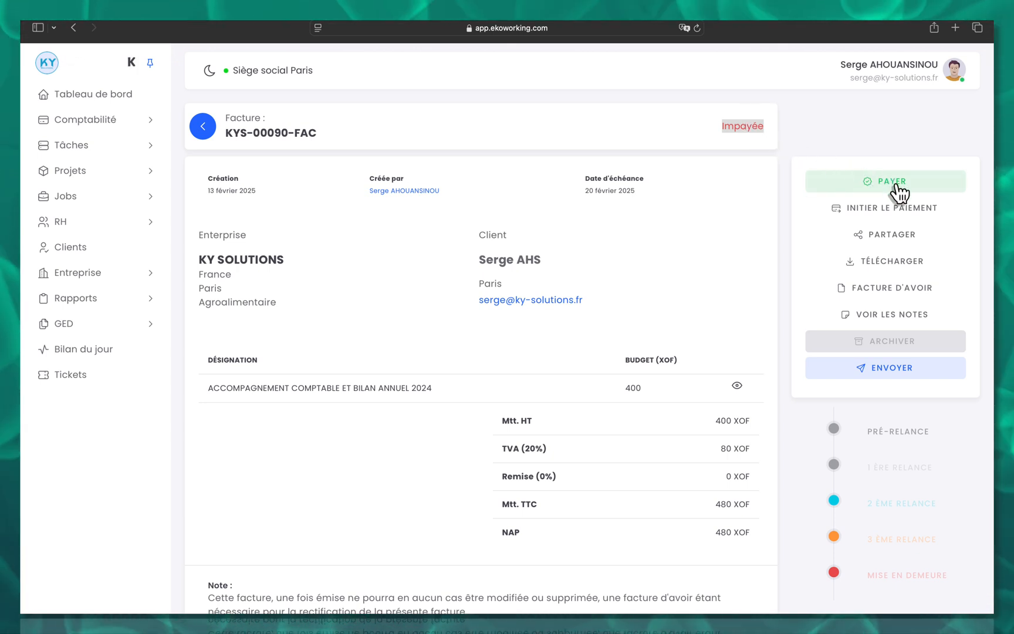
pyautogui.scroll(-2, 606, 279)
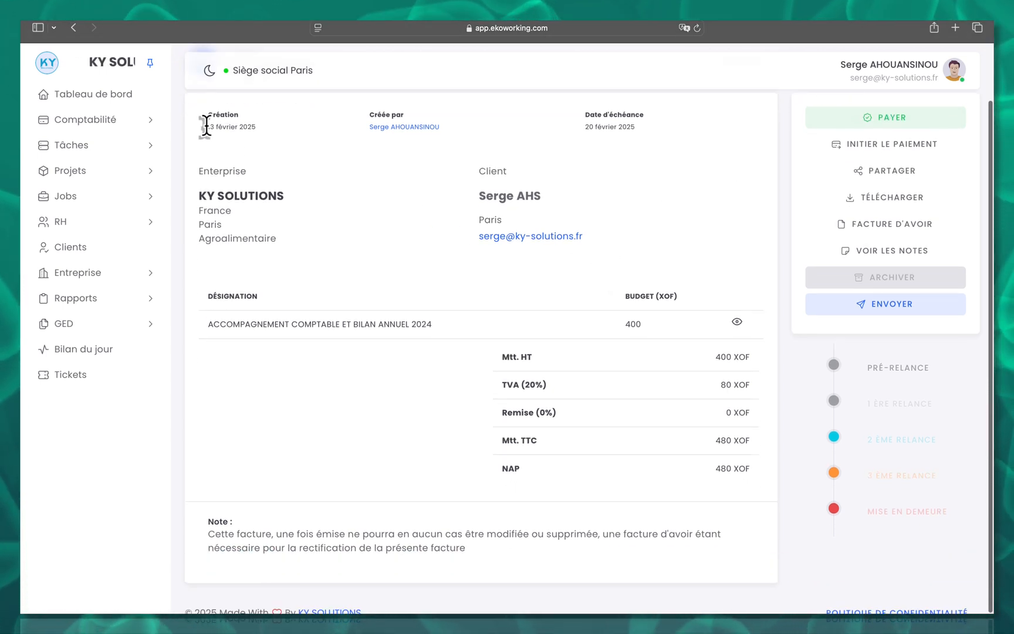
pyautogui.moveTo(205, 125); pyautogui.dragTo(277, 133)
pyautogui.moveTo(366, 116); pyautogui.dragTo(452, 124)
pyautogui.click(478, 129)
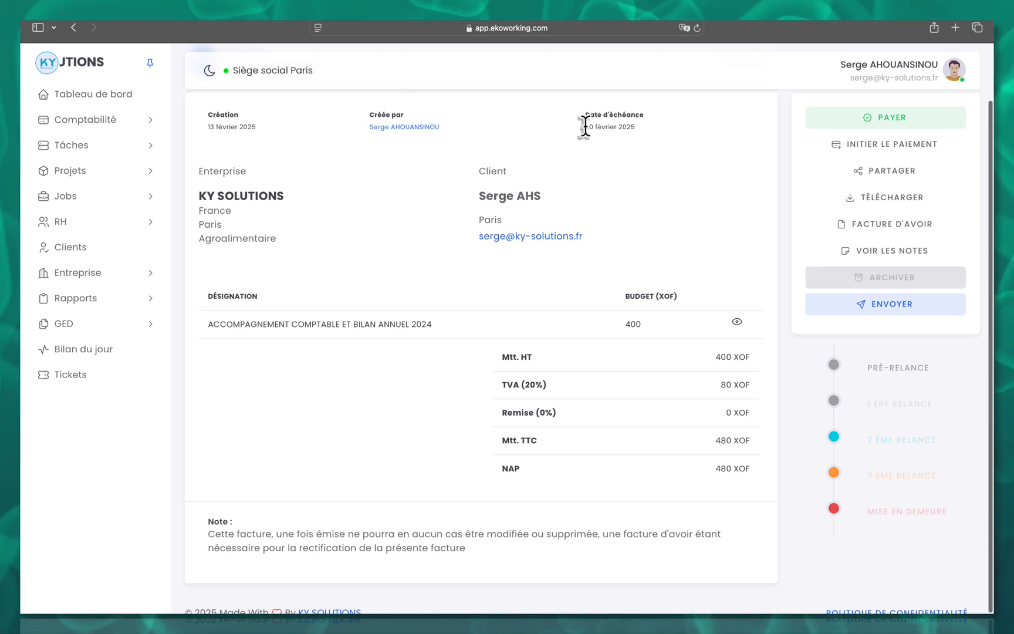
pyautogui.moveTo(583, 125); pyautogui.dragTo(617, 144)
pyautogui.click(603, 152)
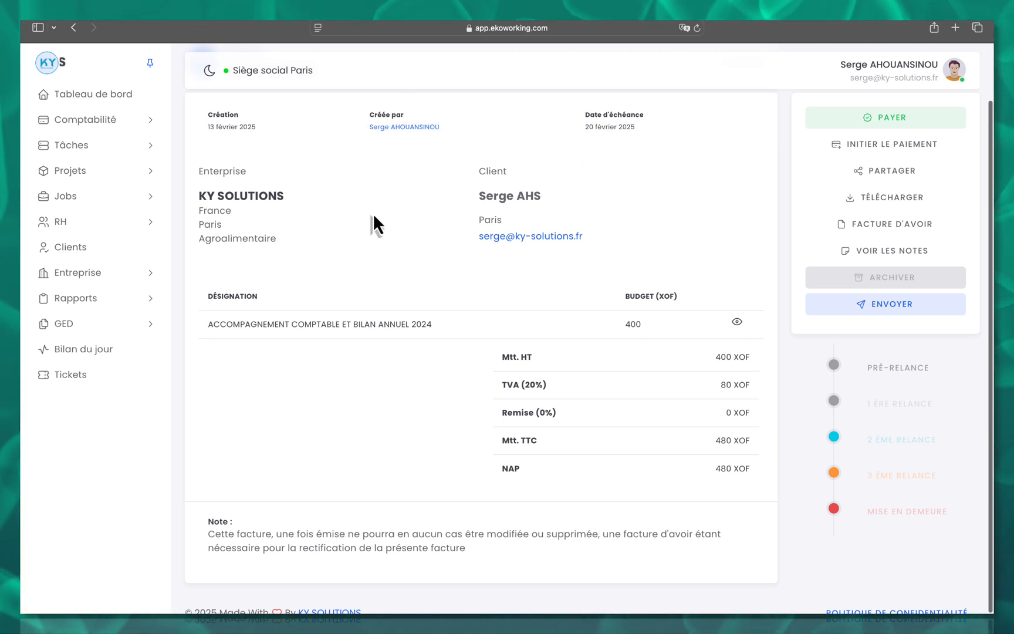
pyautogui.scroll(-1, 245, 251)
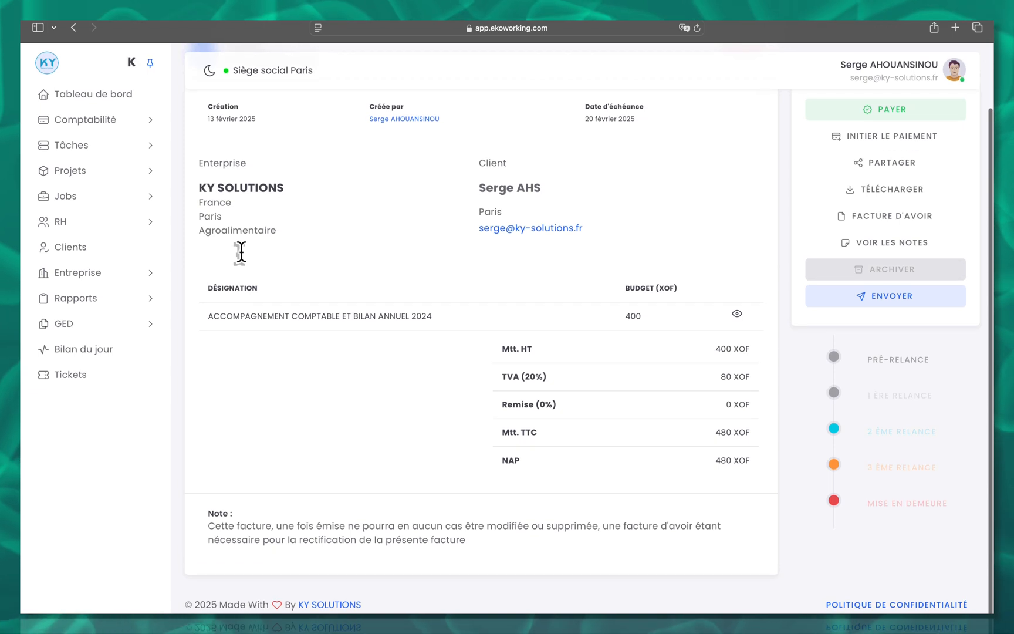
pyautogui.moveTo(208, 316); pyautogui.dragTo(434, 316)
pyautogui.click(475, 319)
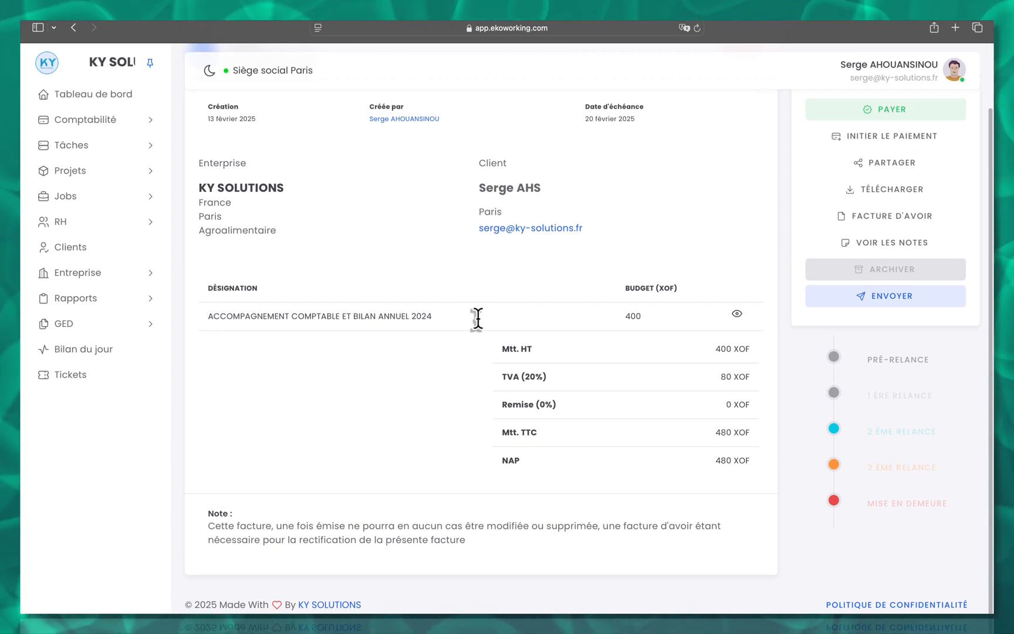
# - Examine the invoice's totals, from the amount before tax, VAT and discount to the net amount payable
pyautogui.doubleClick(506, 349)
pyautogui.moveTo(566, 379); pyautogui.dragTo(742, 455)
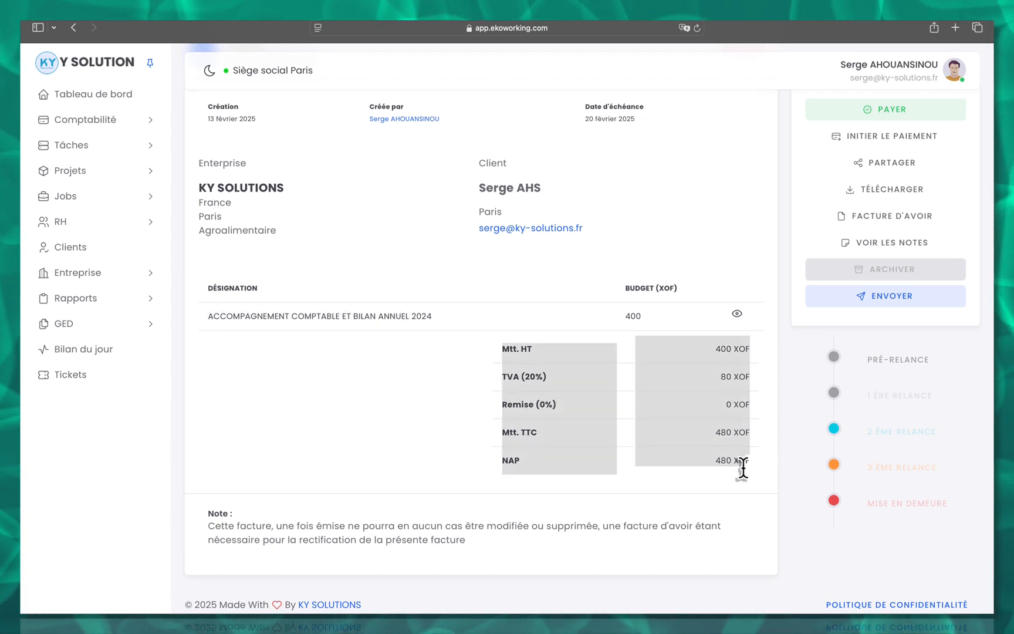
pyautogui.click(739, 455)
# - Download the invoice as a PDF, allowing downloads from app.ekoworking.com, and open the downloaded file
pyautogui.scroll(3, 733, 227)
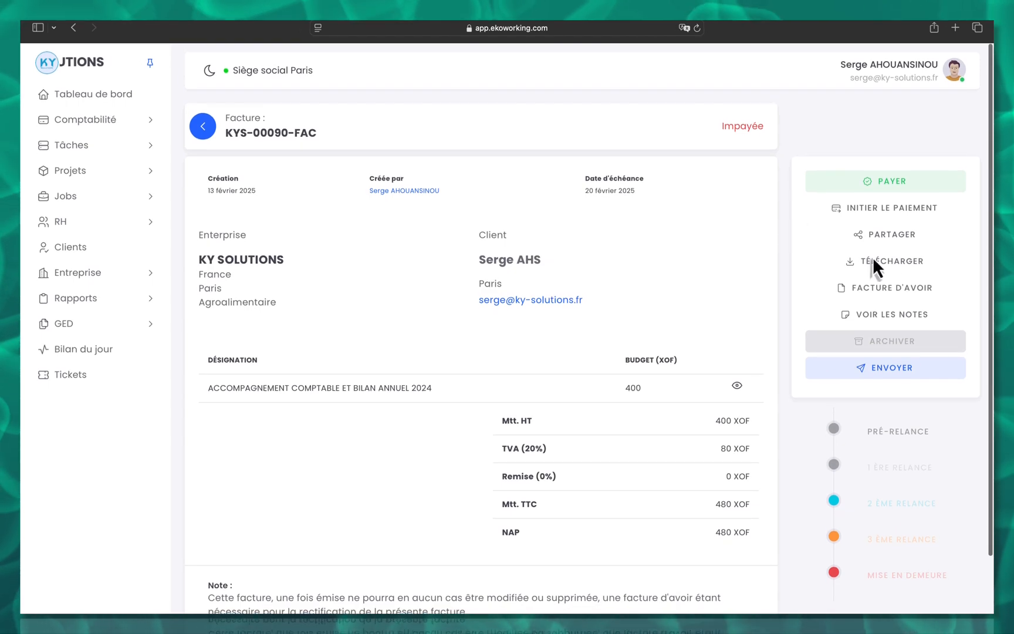
pyautogui.click(898, 263)
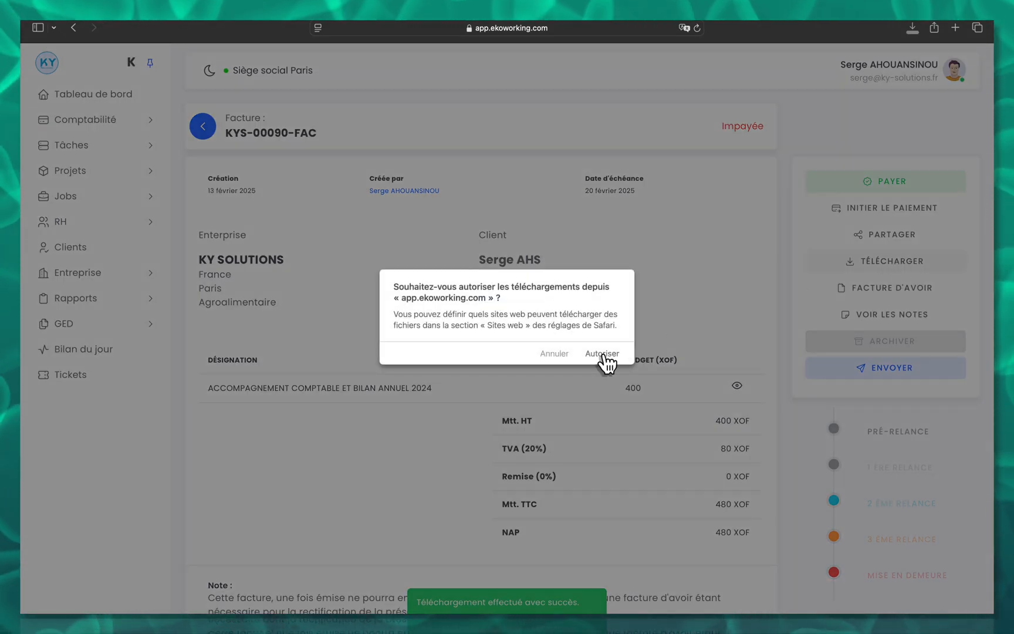
pyautogui.click(603, 354)
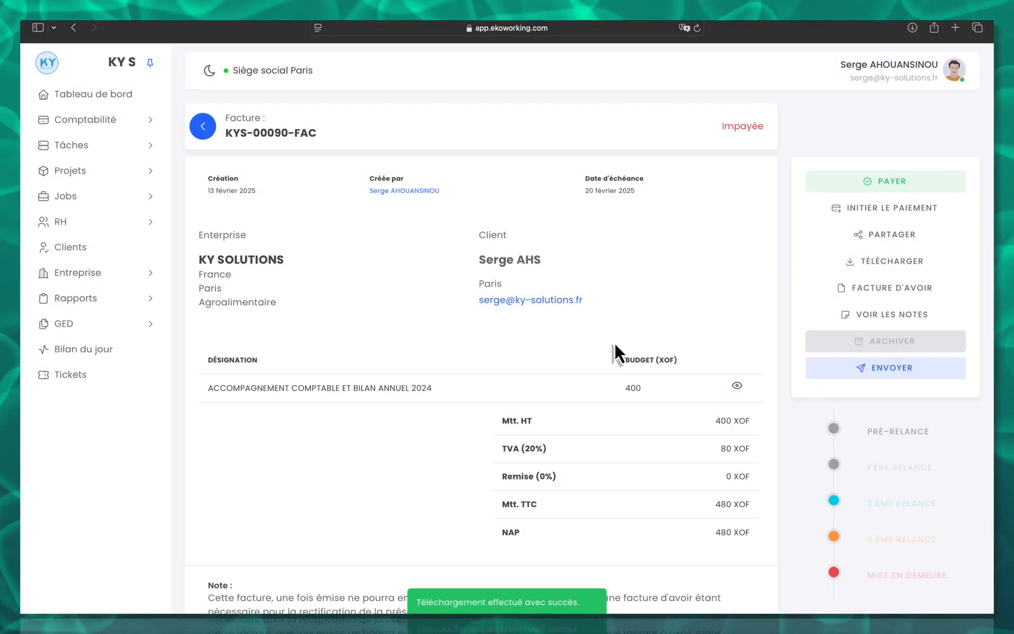
pyautogui.click(912, 28)
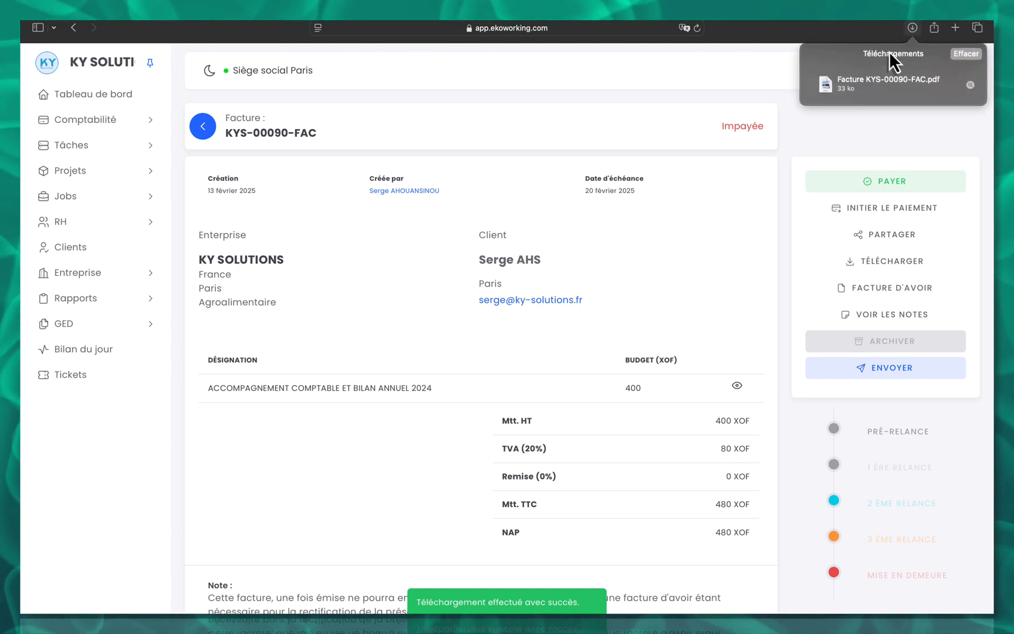
pyautogui.doubleClick(880, 90)
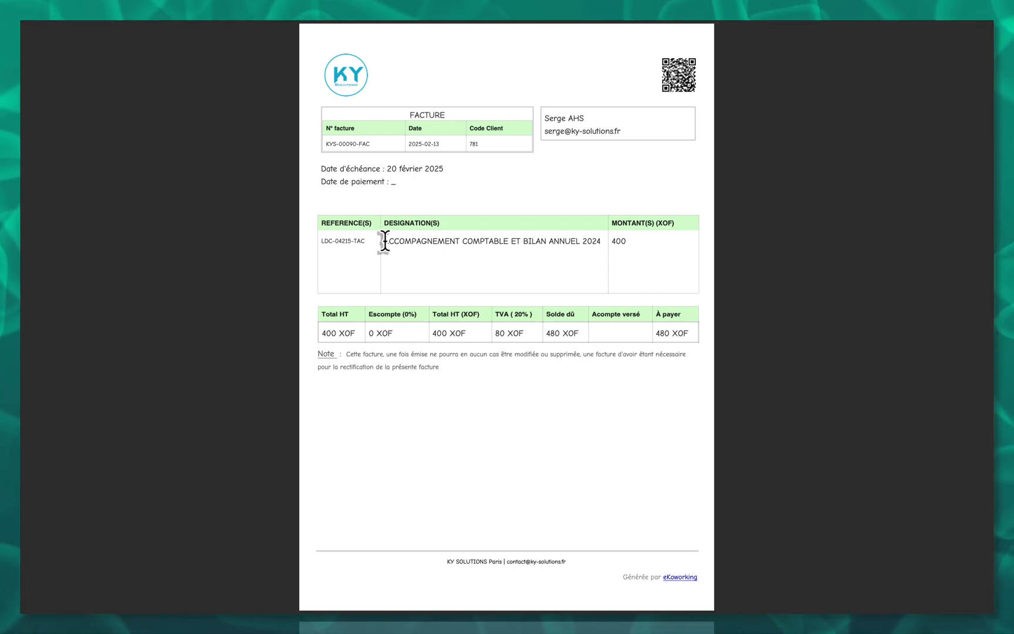
# - Examine the billed item's designation and amounts in the invoice PDF, and return to the invoice page in the browser
pyautogui.moveTo(384, 240); pyautogui.dragTo(561, 241)
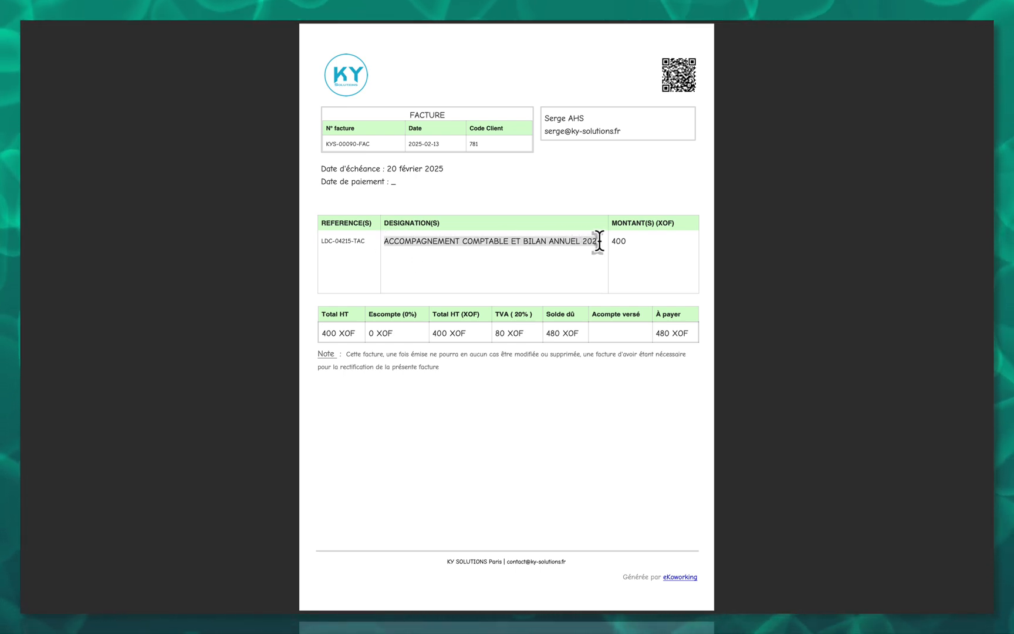
pyautogui.click(600, 241)
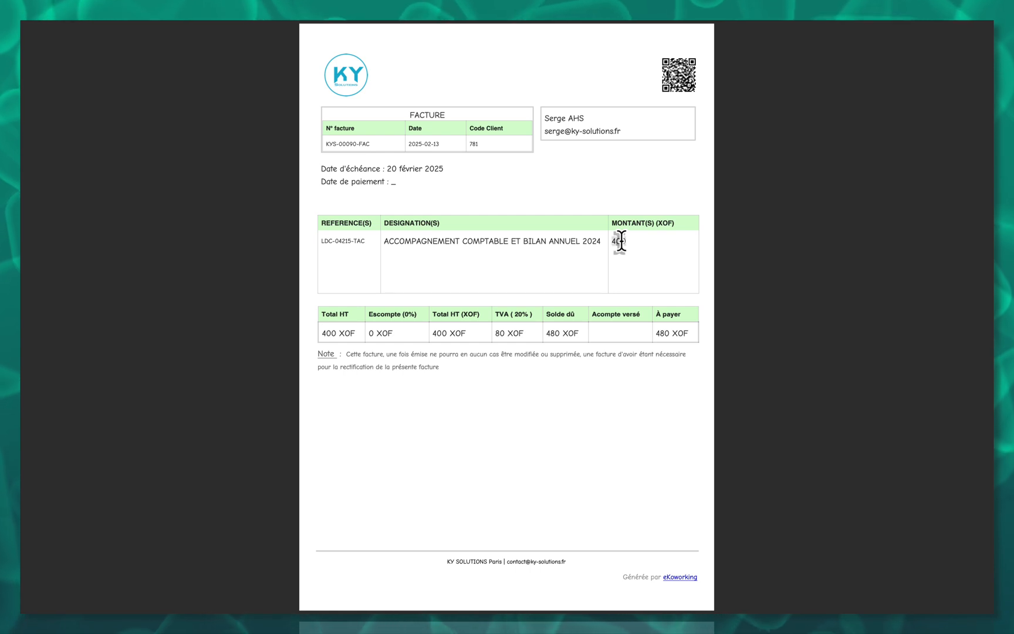
pyautogui.moveTo(621, 241); pyautogui.dragTo(632, 241)
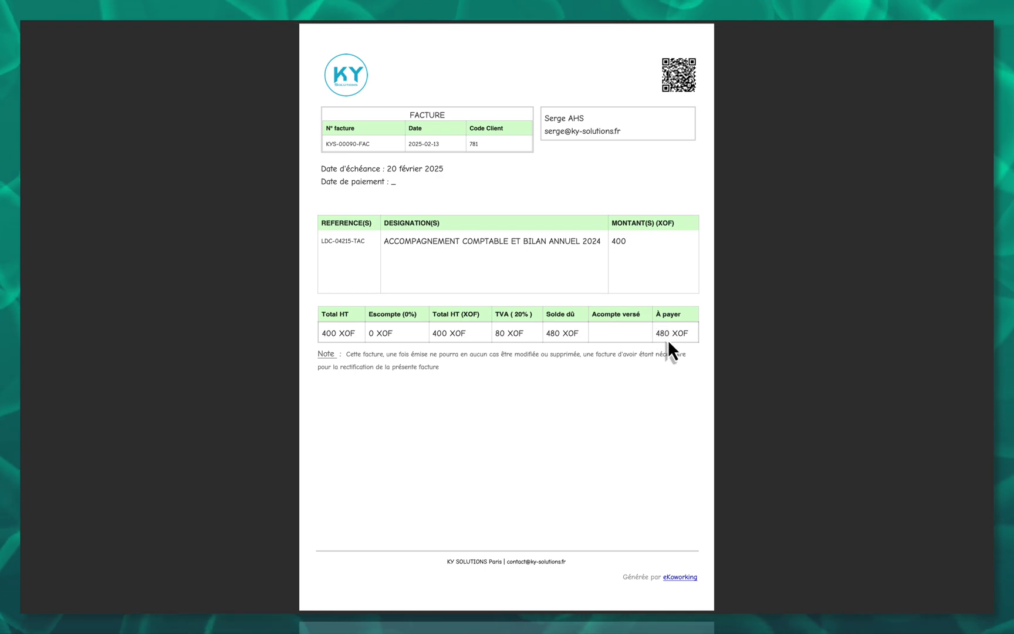
pyautogui.hotkey('ctrl', 'Right')
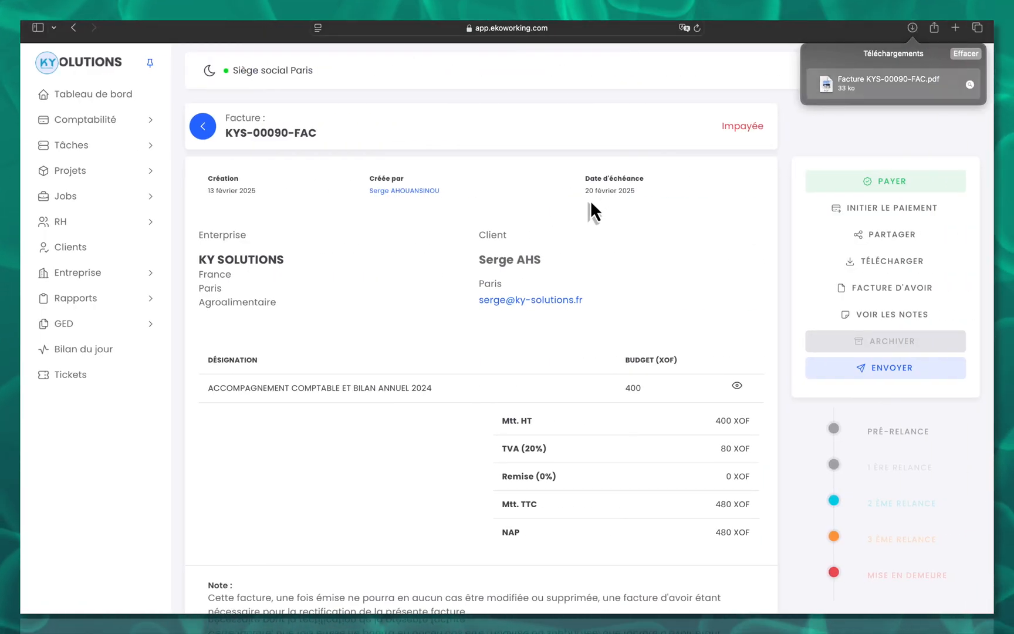
# - Request sending the invoice to the client, and decline the sending confirmation
pyautogui.scroll(-3, 661, 359)
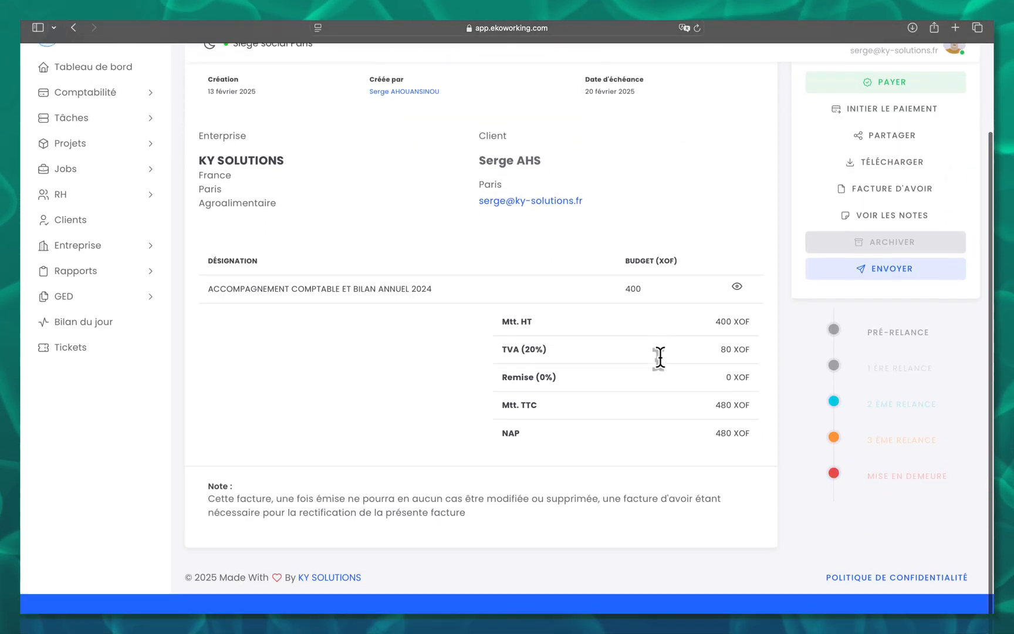
pyautogui.scroll(3, 660, 357)
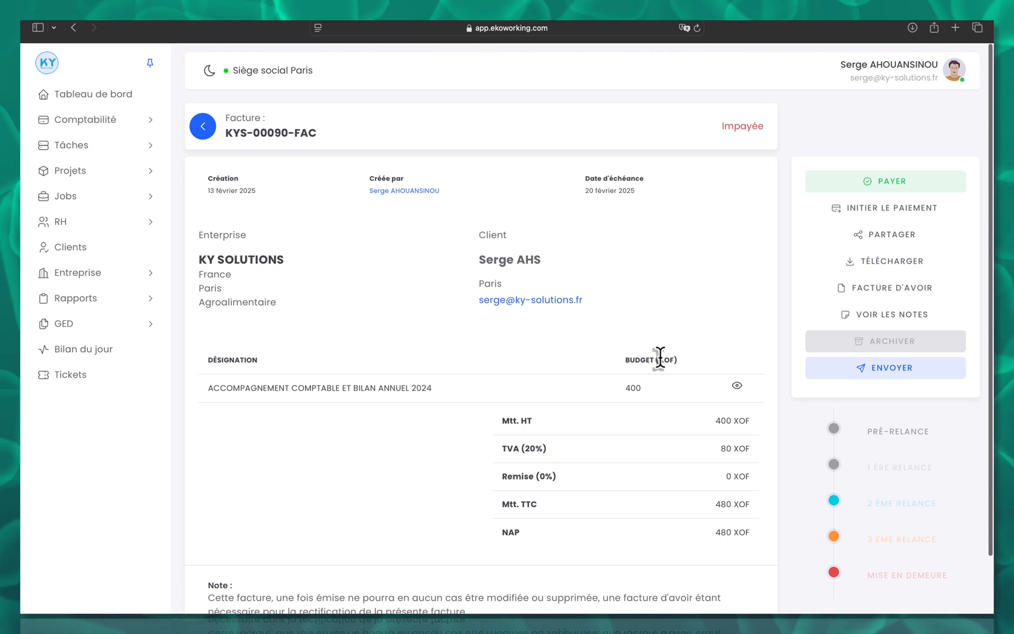
pyautogui.scroll(-3, 661, 360)
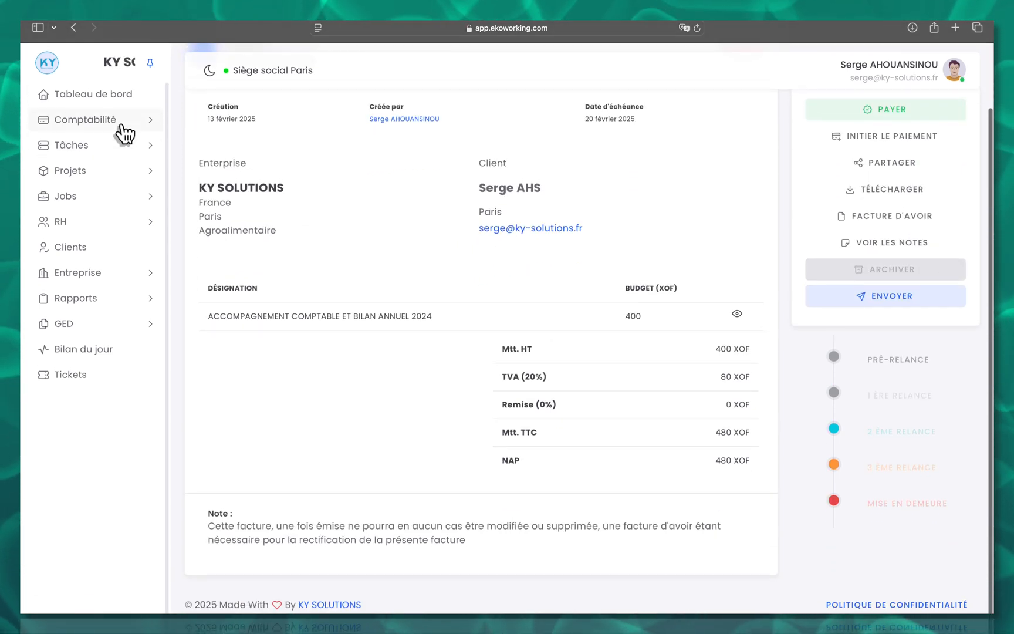
pyautogui.click(124, 130)
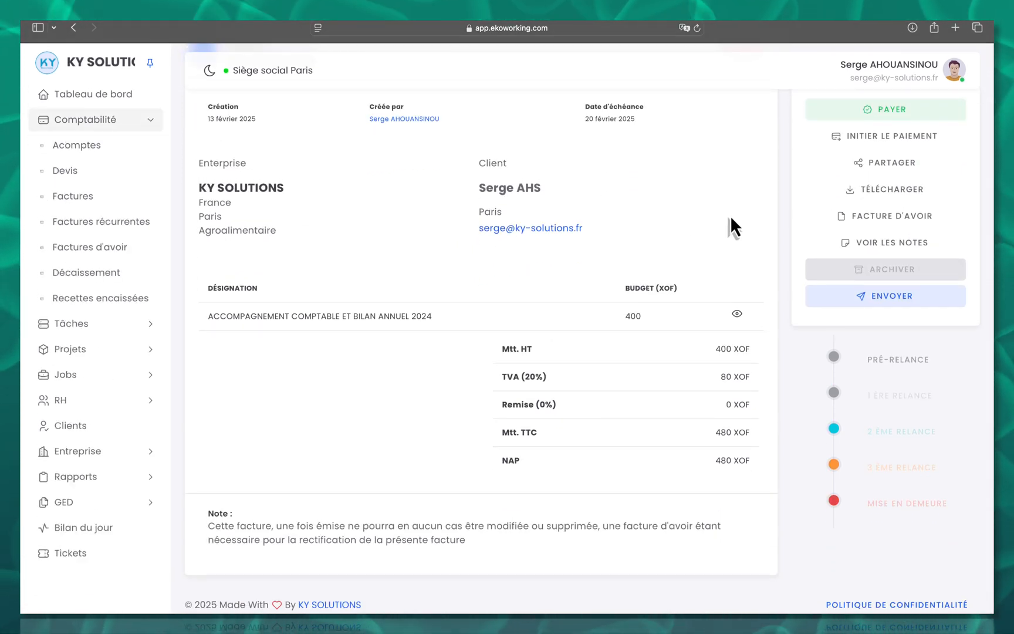
pyautogui.click(879, 301)
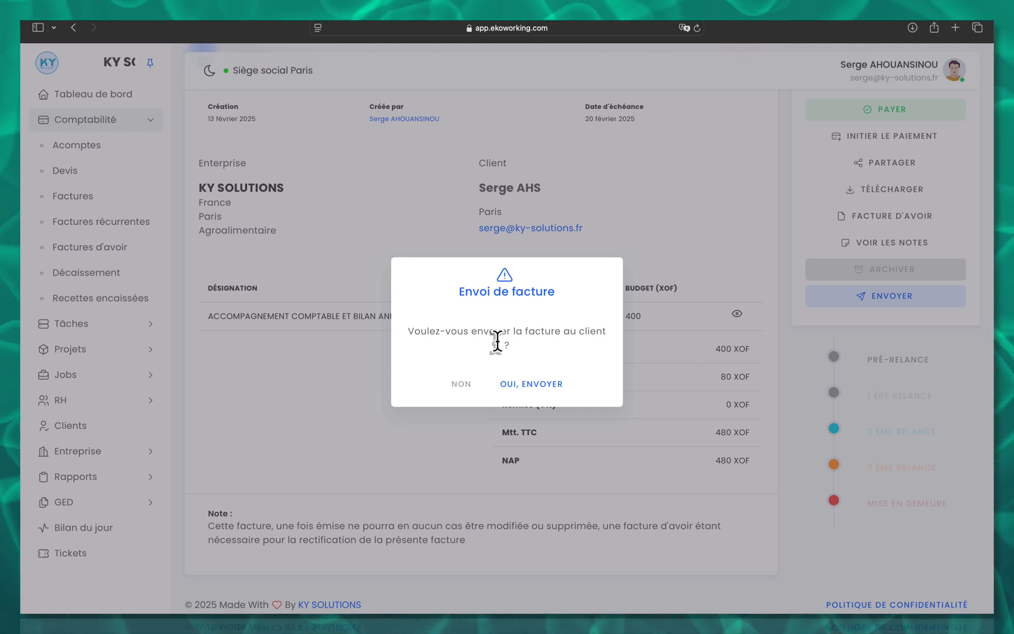
pyautogui.click(461, 384)
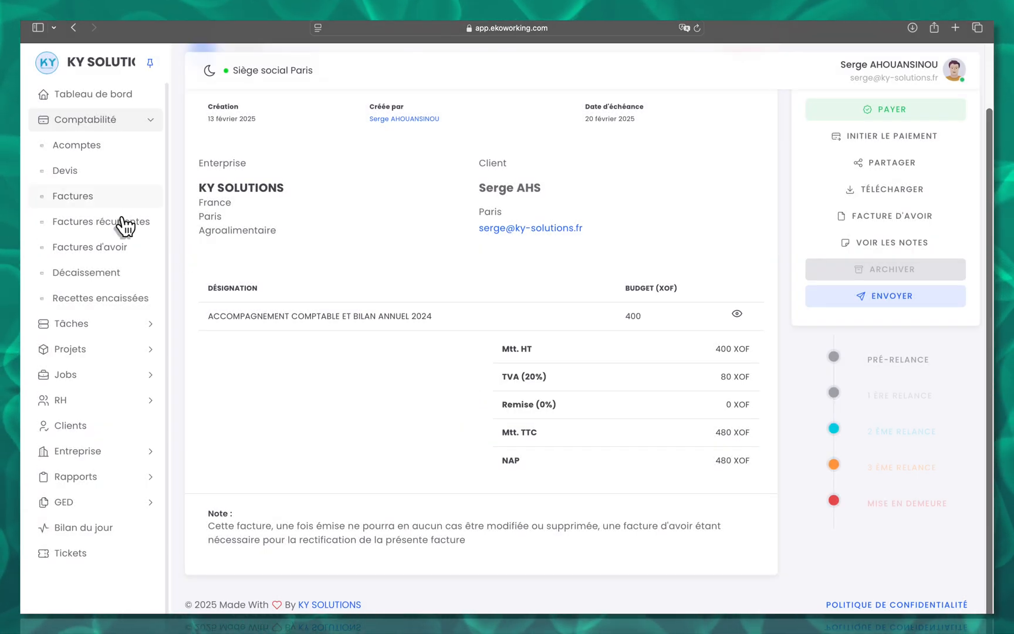
# - Open the list of issued invoices and view the actions available for the newest invoice without choosing one
pyautogui.click(87, 202)
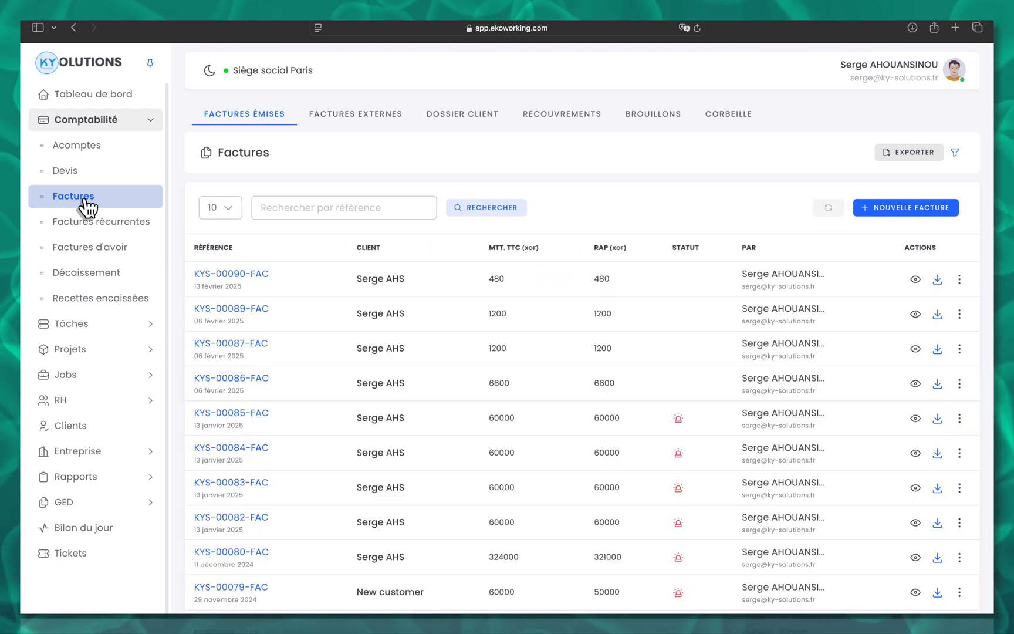
pyautogui.moveTo(355, 281); pyautogui.dragTo(410, 279)
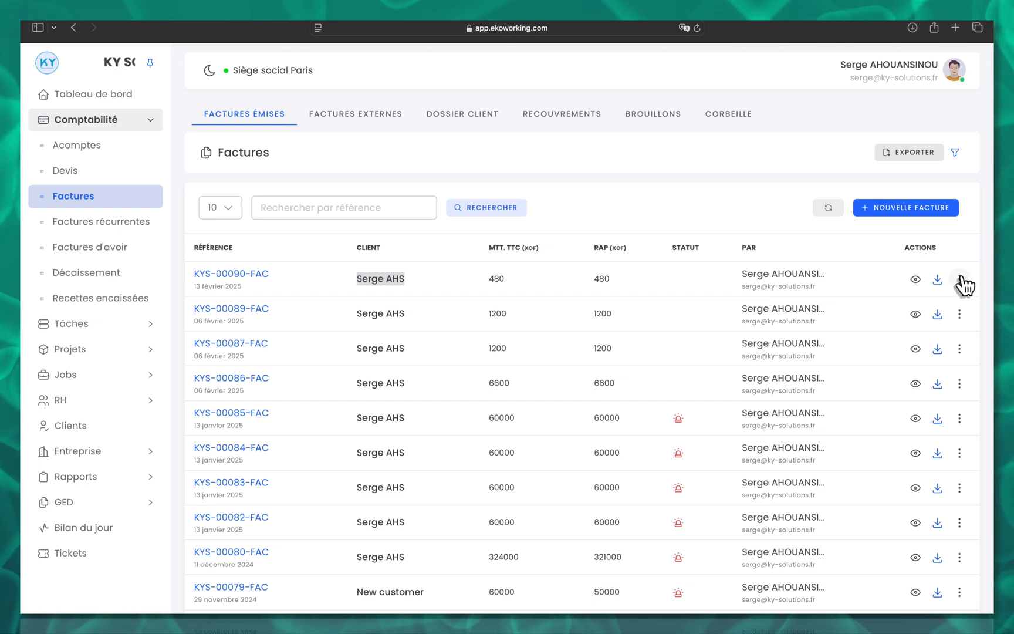
pyautogui.click(961, 280)
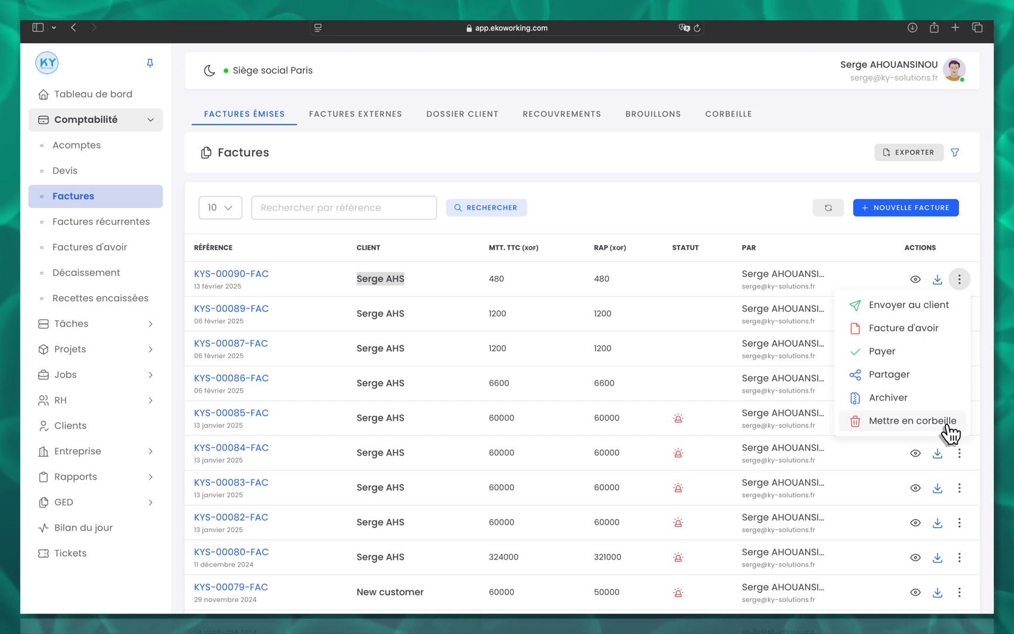
pyautogui.click(623, 273)
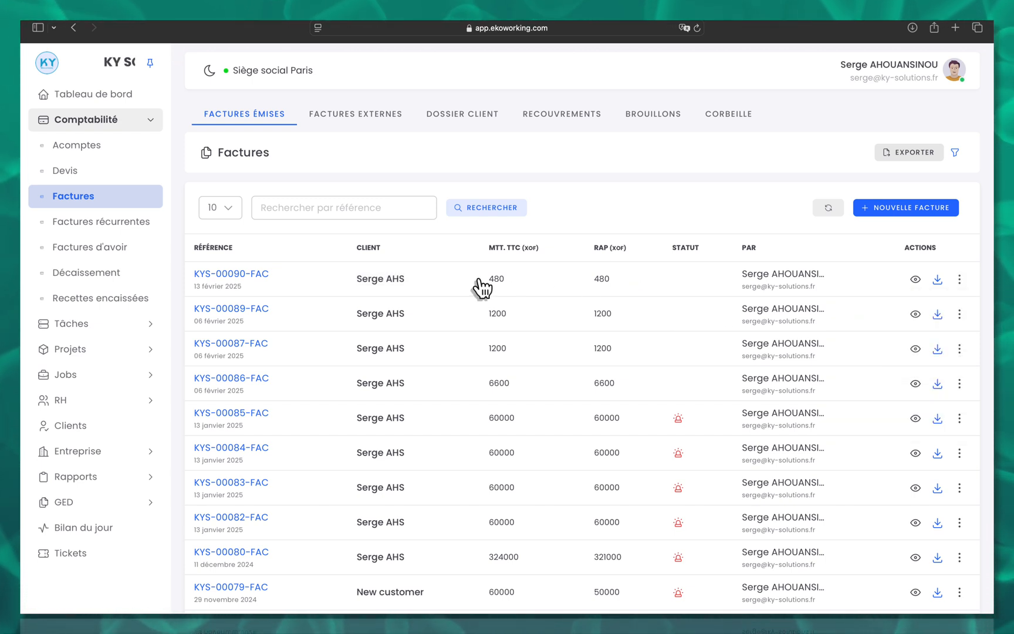
pyautogui.moveTo(345, 287); pyautogui.dragTo(480, 285)
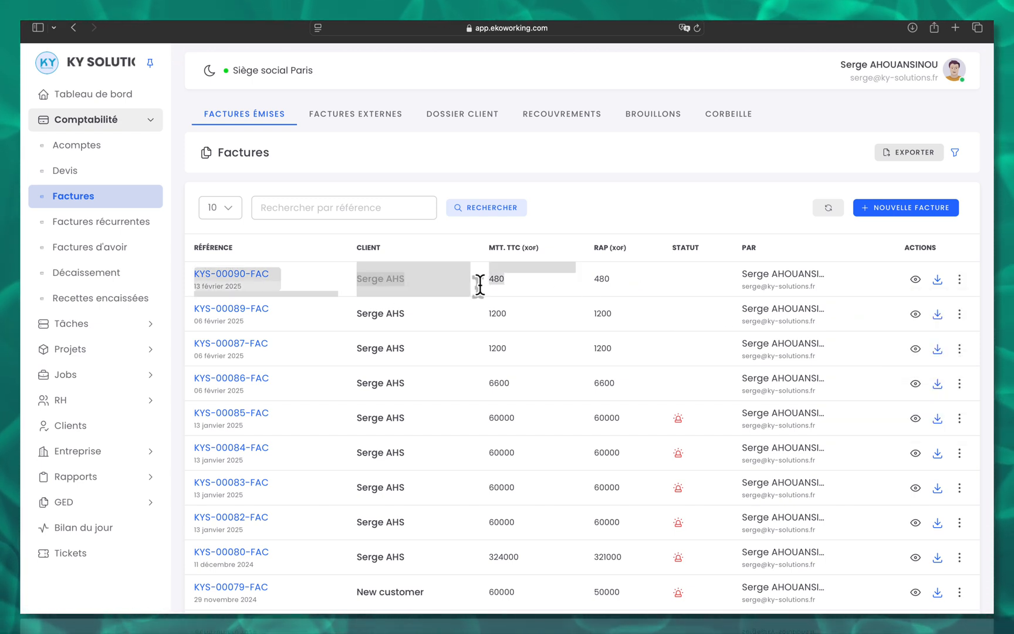
# - View the deleted invoices in the trash, and return to the issued invoices to look through the list
pyautogui.click(741, 123)
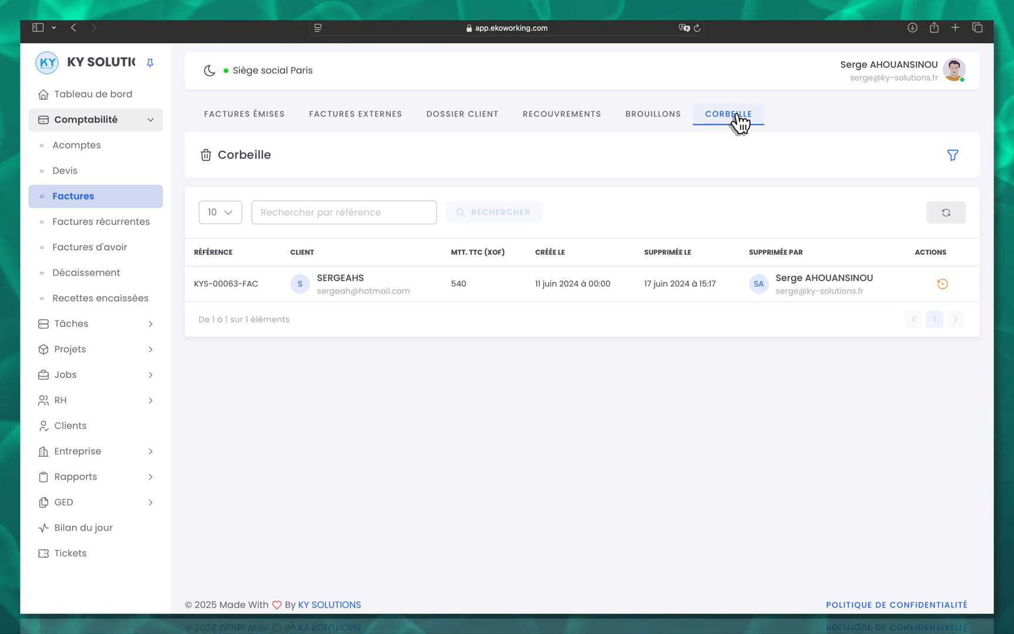
pyautogui.click(246, 115)
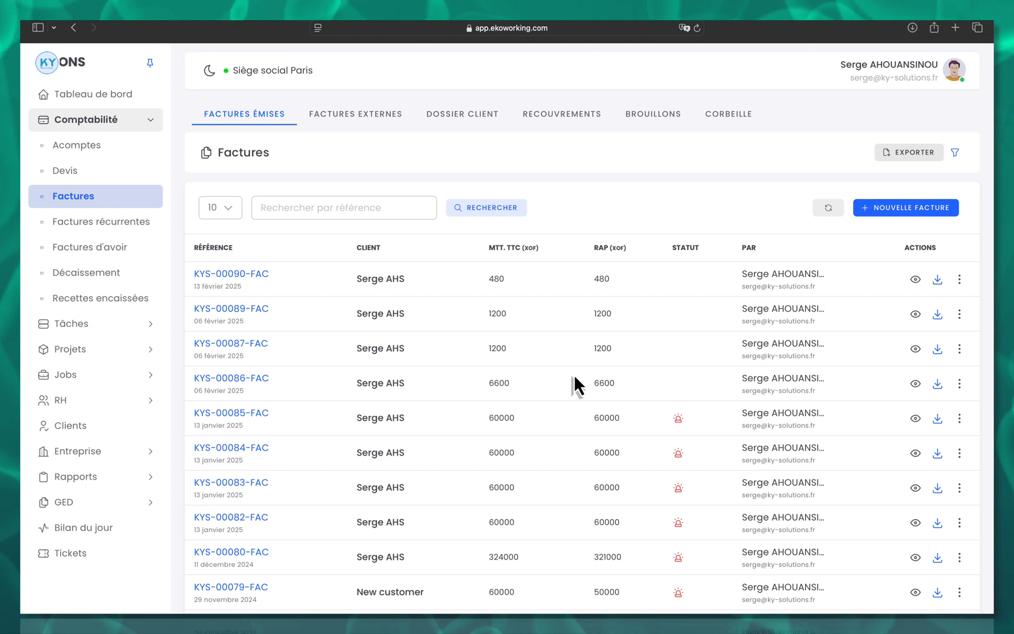
pyautogui.scroll(-3, 573, 374)
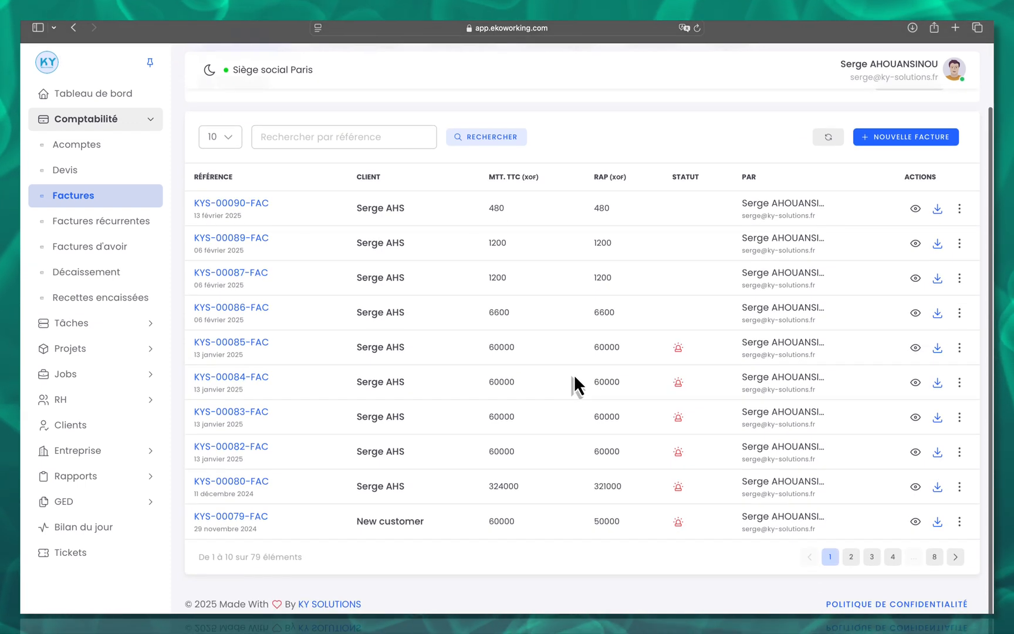
pyautogui.scroll(3, 573, 374)
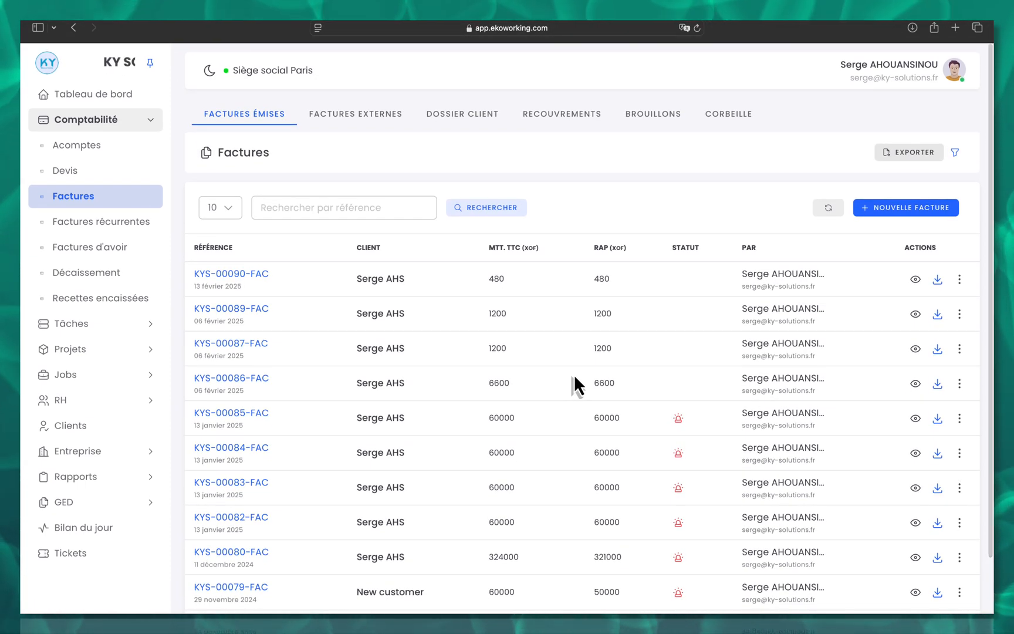